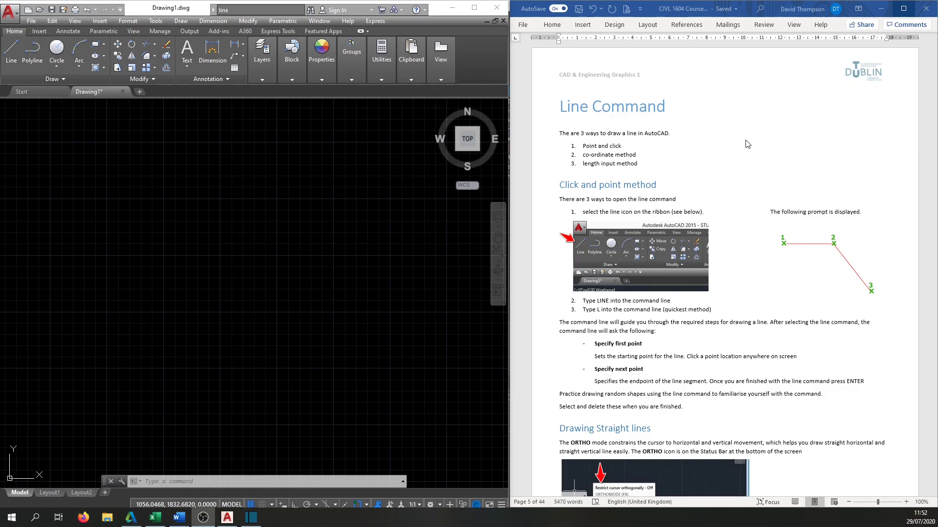
Step: Examine the Line Command section of the course notes, including straight lines with Ortho and drawing at a specific length or angle
{"action": "scroll", "coordinate": [746, 145], "scroll_direction": "down", "scroll_amount": 8}
{"action": "scroll", "coordinate": [747, 145], "scroll_direction": "down", "scroll_amount": 18}
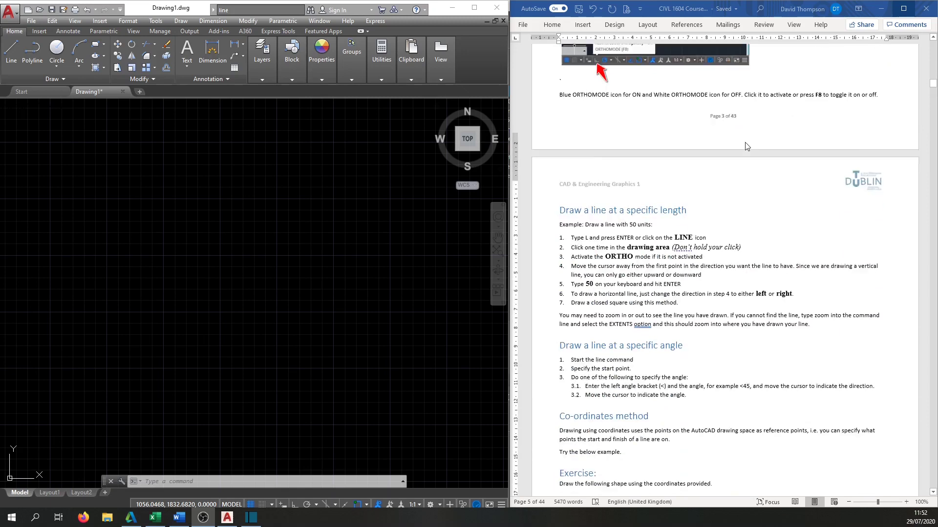
{"action": "scroll", "coordinate": [746, 146], "scroll_direction": "down", "scroll_amount": 4}
{"action": "scroll", "coordinate": [750, 142], "scroll_direction": "up", "scroll_amount": 18}
{"action": "scroll", "coordinate": [752, 140], "scroll_direction": "up", "scroll_amount": 15}
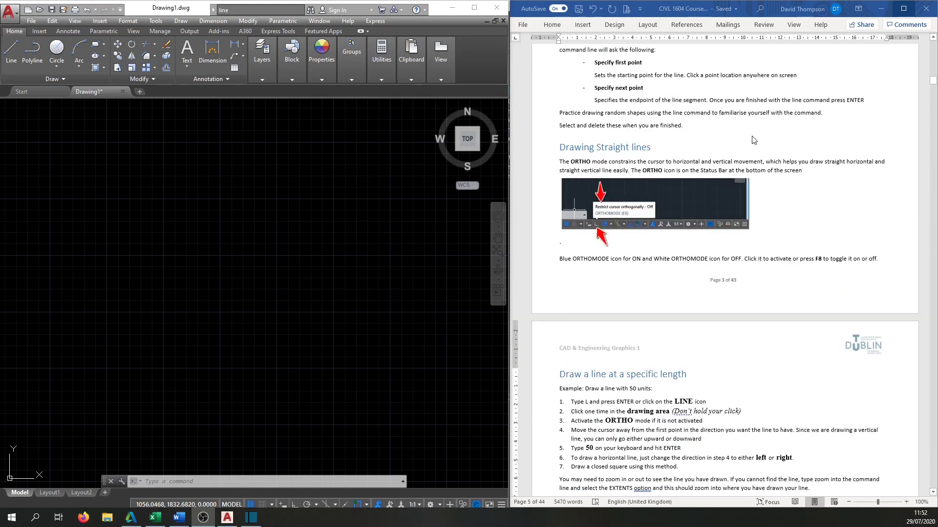
{"action": "scroll", "coordinate": [773, 108], "scroll_direction": "down", "scroll_amount": 1}
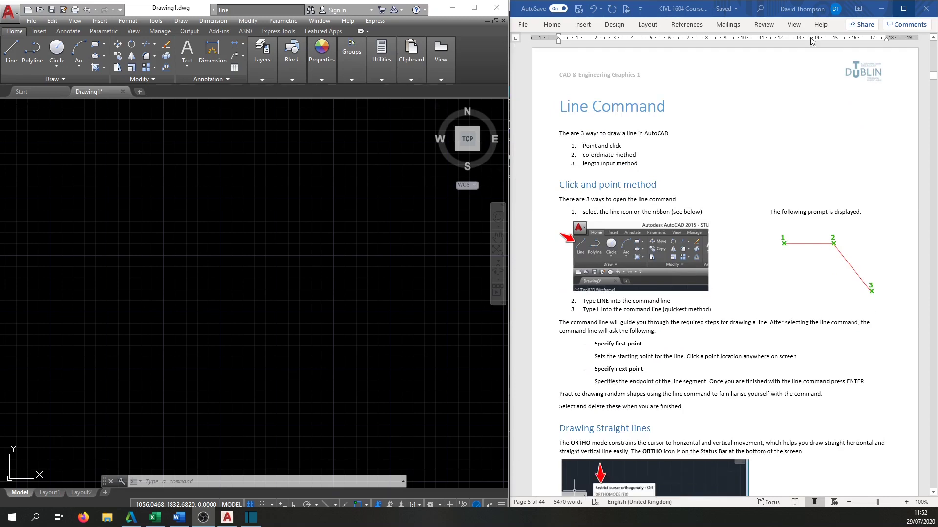
Step: Switch from the Word notes to a maximized AutoCAD window and draw a closed, irregular zigzag outline of connected line segments
{"action": "left_click", "coordinate": [179, 518]}
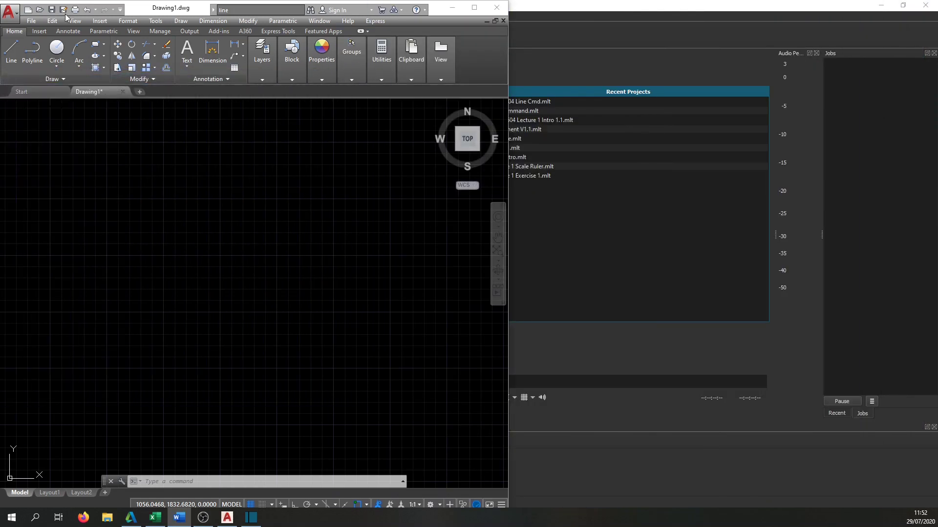
{"action": "left_click", "coordinate": [474, 8]}
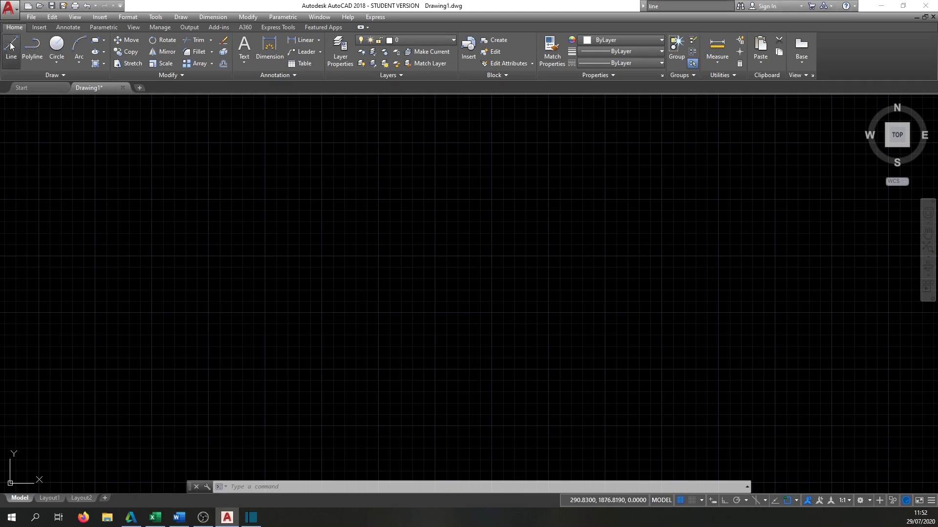
{"action": "left_click", "coordinate": [12, 49]}
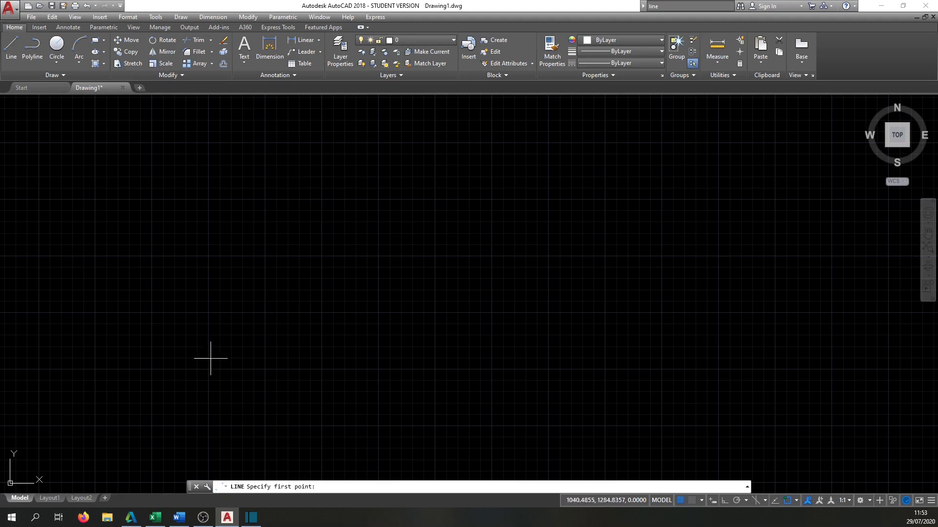
{"action": "left_click", "coordinate": [136, 229]}
{"action": "left_click", "coordinate": [204, 207]}
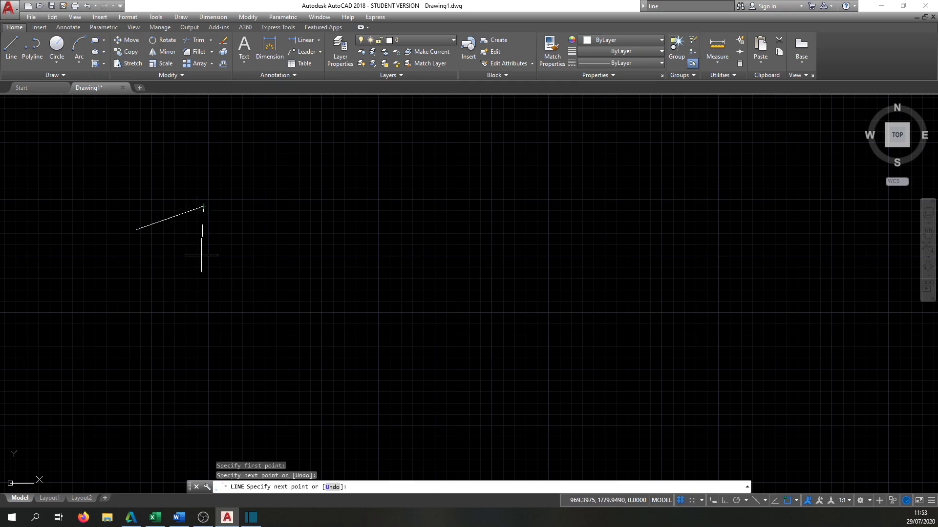
{"action": "left_click", "coordinate": [201, 263]}
{"action": "left_click", "coordinate": [280, 245]}
{"action": "left_click", "coordinate": [285, 320]}
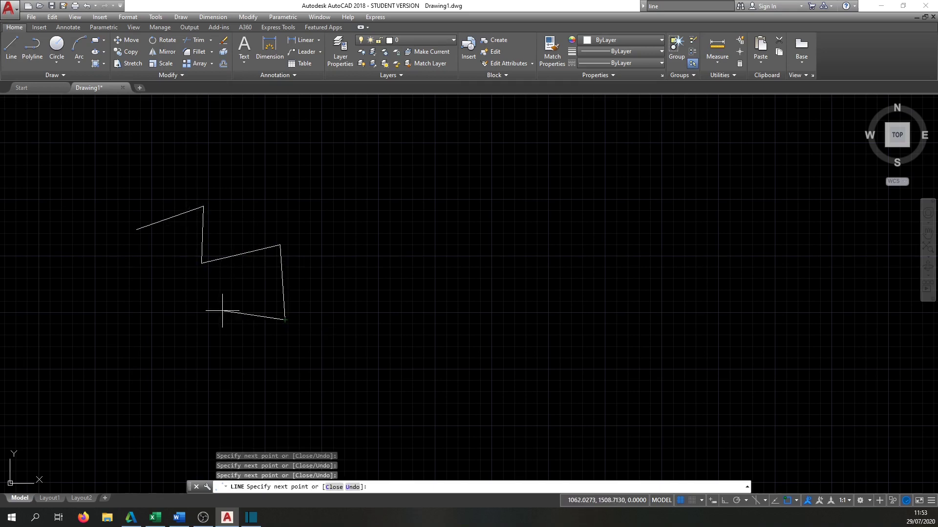
{"action": "left_click", "coordinate": [221, 294]}
{"action": "left_click", "coordinate": [180, 334]}
{"action": "left_click", "coordinate": [162, 297]}
{"action": "left_click", "coordinate": [111, 273]}
{"action": "left_click", "coordinate": [56, 306]}
{"action": "left_click", "coordinate": [72, 255]}
{"action": "left_click", "coordinate": [130, 259]}
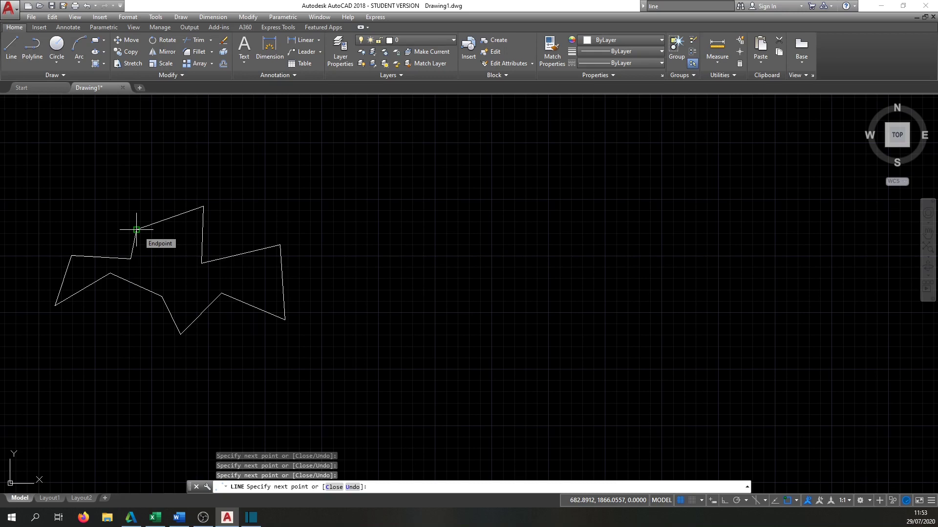
{"action": "left_click", "coordinate": [136, 229]}
{"action": "key", "text": "Return"}
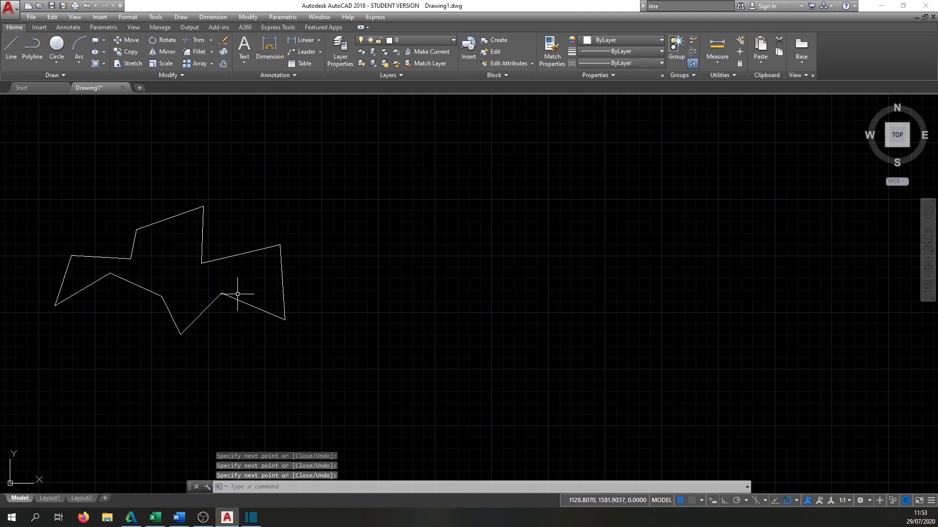
Step: Erase one by one the two upper-right segments of the outline and its near-vertical right-hand segment
{"action": "mouse_move", "coordinate": [238, 300]}
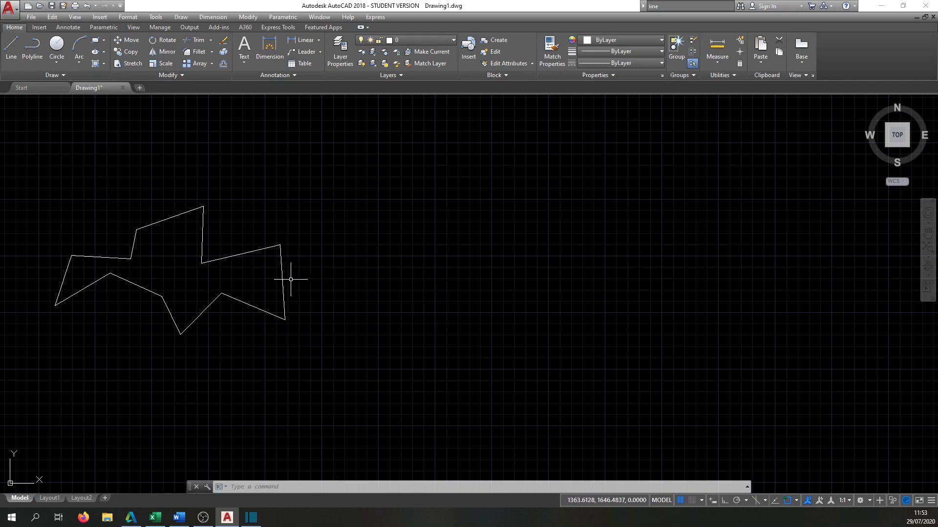
{"action": "left_click", "coordinate": [234, 256]}
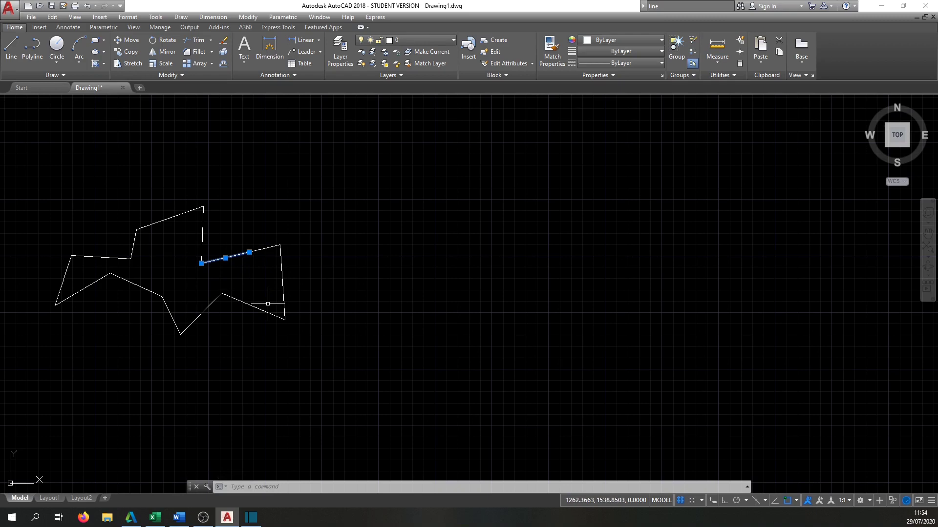
{"action": "key", "text": "Delete"}
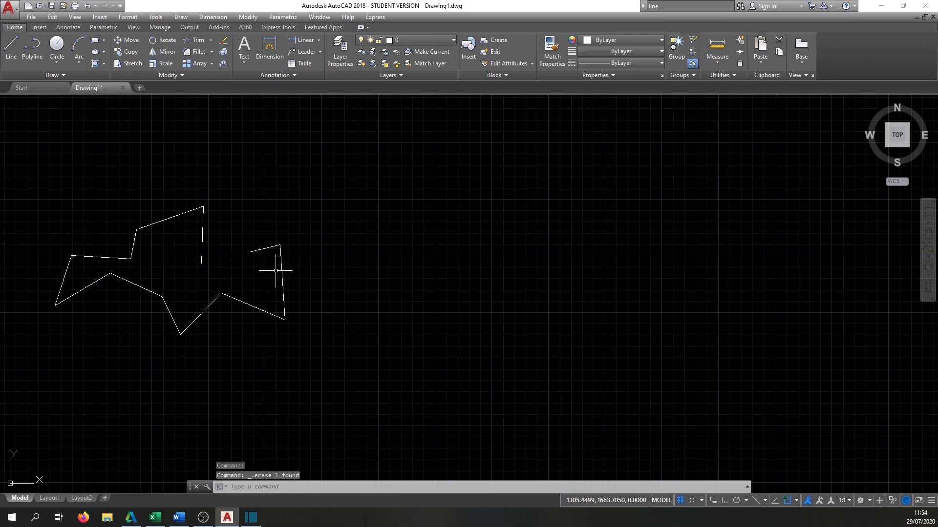
{"action": "left_click", "coordinate": [259, 249]}
{"action": "key", "text": "Delete"}
{"action": "left_click", "coordinate": [281, 266]}
{"action": "key", "text": "Delete"}
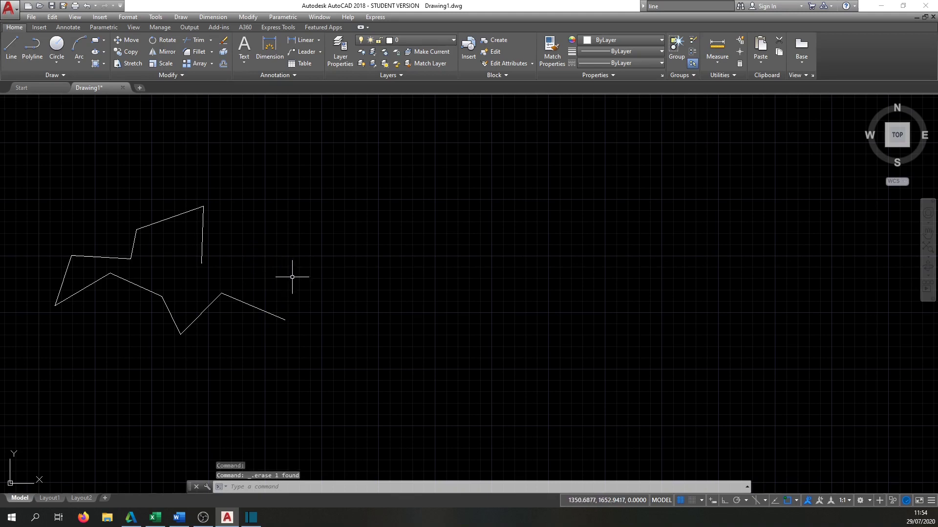
Step: Erase all remaining outline segments with a crossing selection, and undo that deletion
{"action": "left_click", "coordinate": [352, 132]}
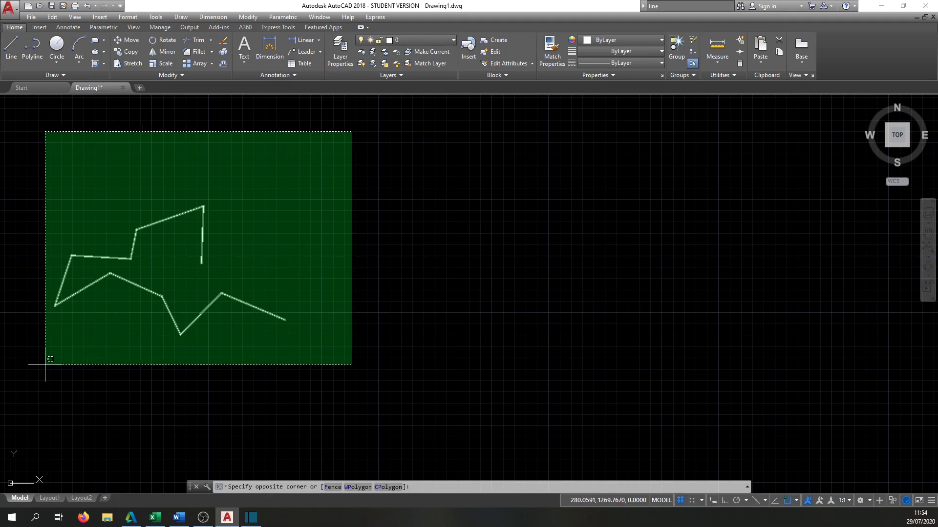
{"action": "left_click", "coordinate": [45, 365]}
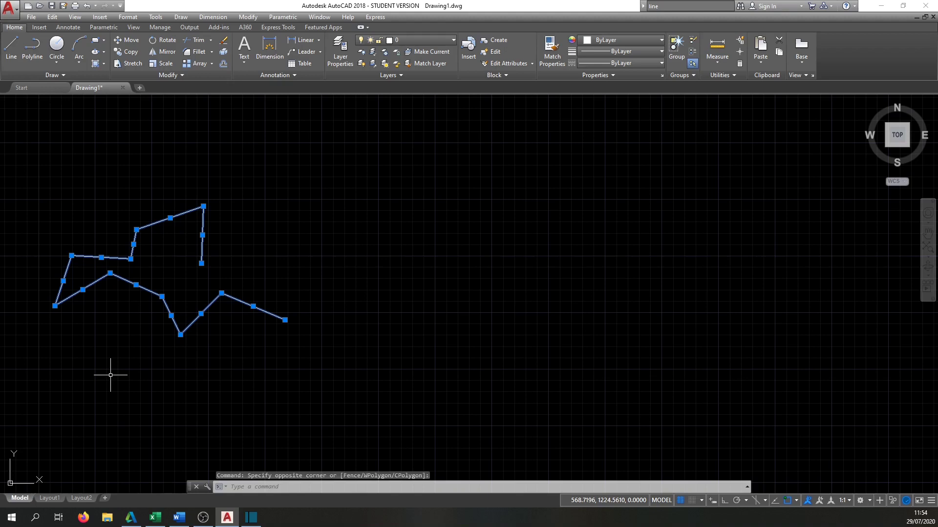
{"action": "key", "text": "Delete"}
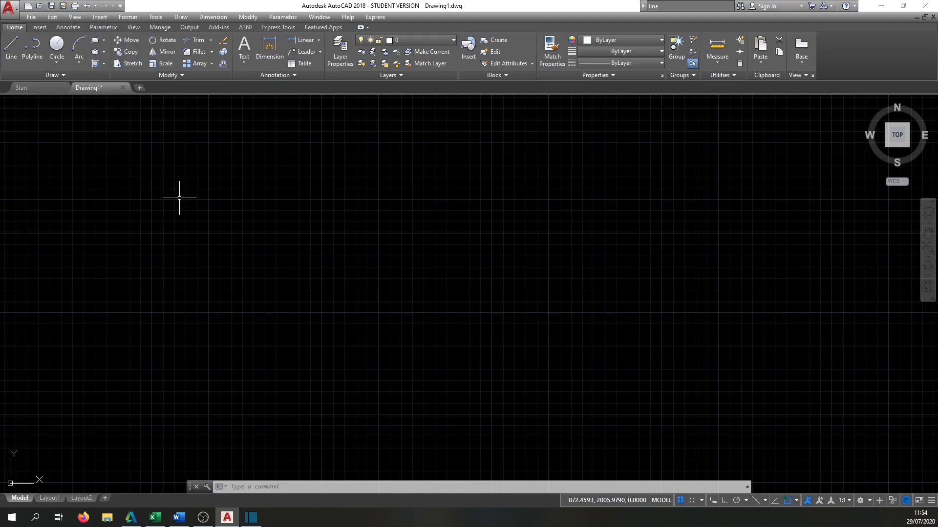
{"action": "key", "text": "ctrl+z"}
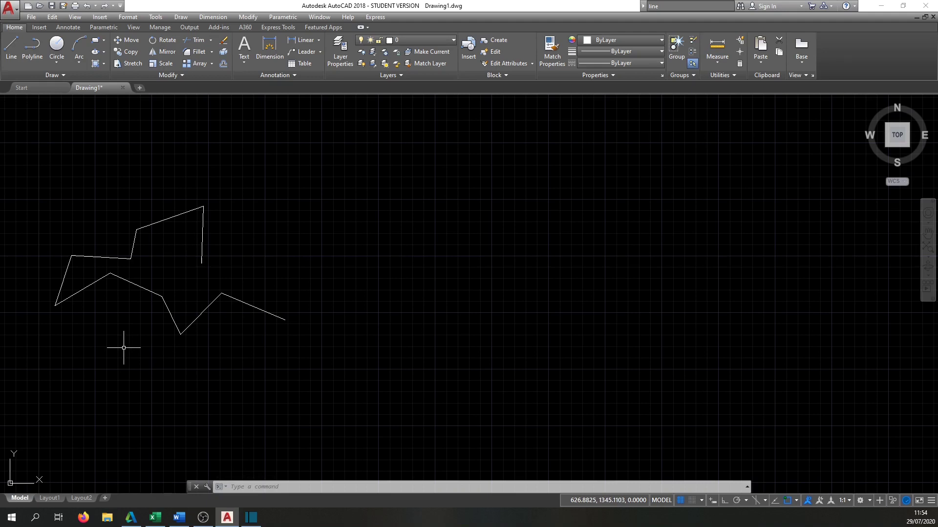
Step: Erase the outline segments fully enclosed by a window selection, excluding the lower-right one, and undo that deletion
{"action": "left_click", "coordinate": [11, 114]}
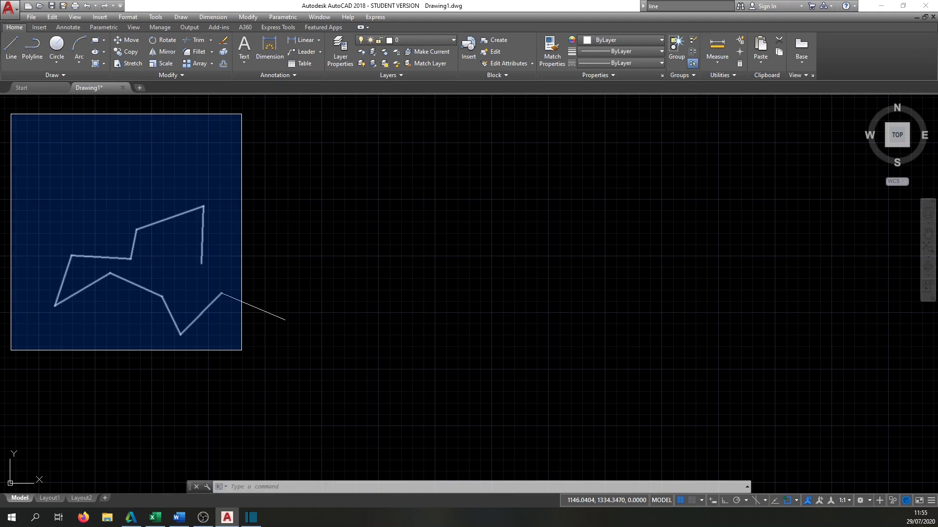
{"action": "left_click", "coordinate": [240, 350]}
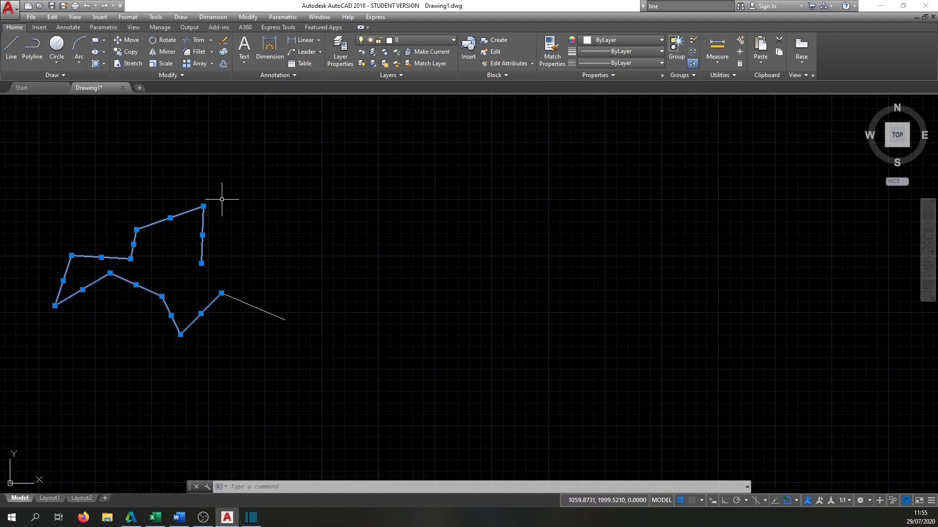
{"action": "key", "text": "Delete"}
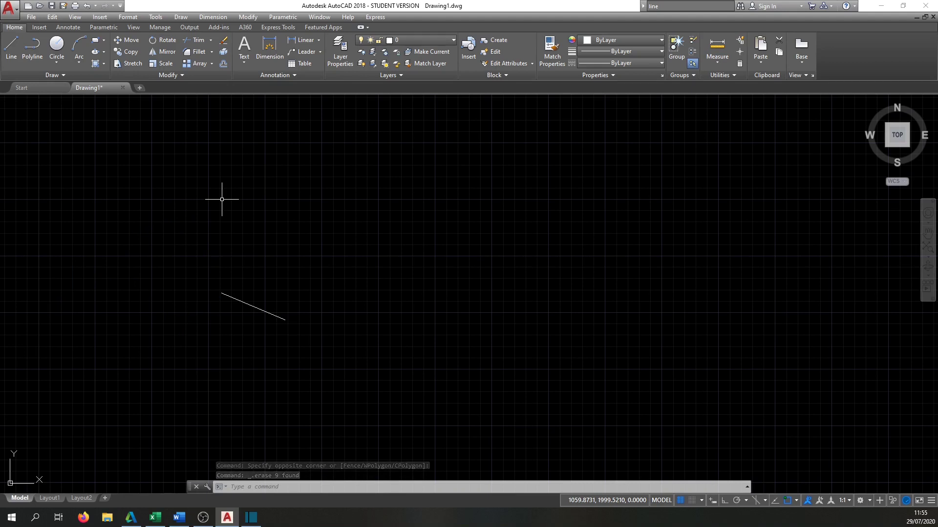
{"action": "left_click", "coordinate": [87, 5]}
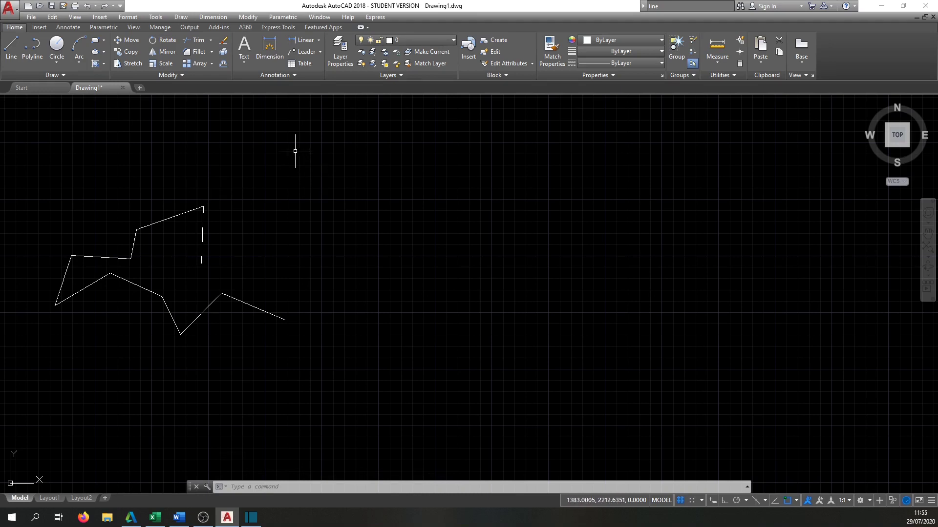
Step: Erase all remaining segments of the zigzag outline to empty the drawing area
{"action": "mouse_move", "coordinate": [294, 151]}
{"action": "left_mouse_down"}
{"action": "mouse_move", "coordinate": [211, 178]}
{"action": "mouse_move", "coordinate": [68, 198]}
{"action": "mouse_move", "coordinate": [32, 227]}
{"action": "mouse_move", "coordinate": [20, 276]}
{"action": "mouse_move", "coordinate": [34, 312]}
{"action": "mouse_move", "coordinate": [75, 338]}
{"action": "mouse_move", "coordinate": [180, 359]}
{"action": "mouse_move", "coordinate": [252, 355]}
{"action": "mouse_move", "coordinate": [284, 335]}
{"action": "mouse_move", "coordinate": [292, 290]}
{"action": "mouse_move", "coordinate": [217, 230]}
{"action": "mouse_move", "coordinate": [225, 208]}
{"action": "mouse_move", "coordinate": [267, 207]}
{"action": "mouse_move", "coordinate": [302, 191]}
{"action": "mouse_move", "coordinate": [283, 151]}
{"action": "left_mouse_up"}
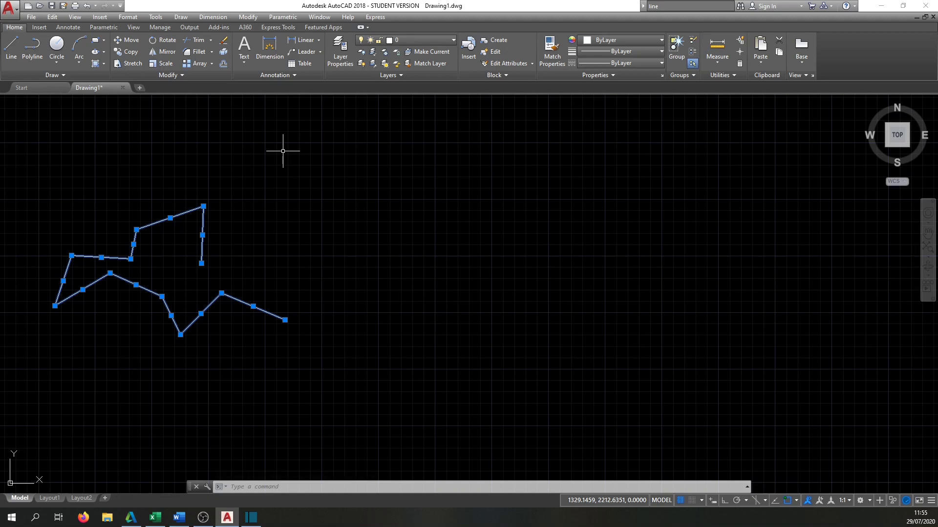
{"action": "key", "text": "Delete"}
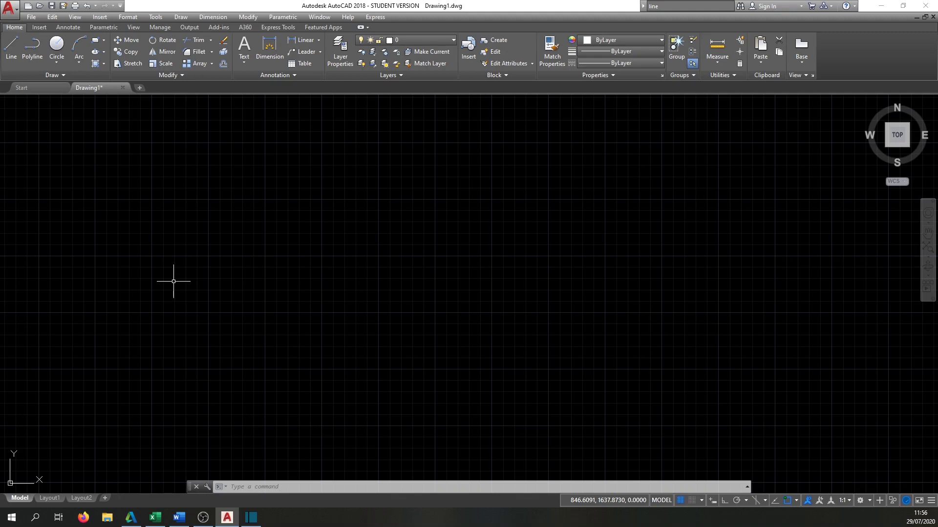
{"action": "left_click", "coordinate": [11, 49]}
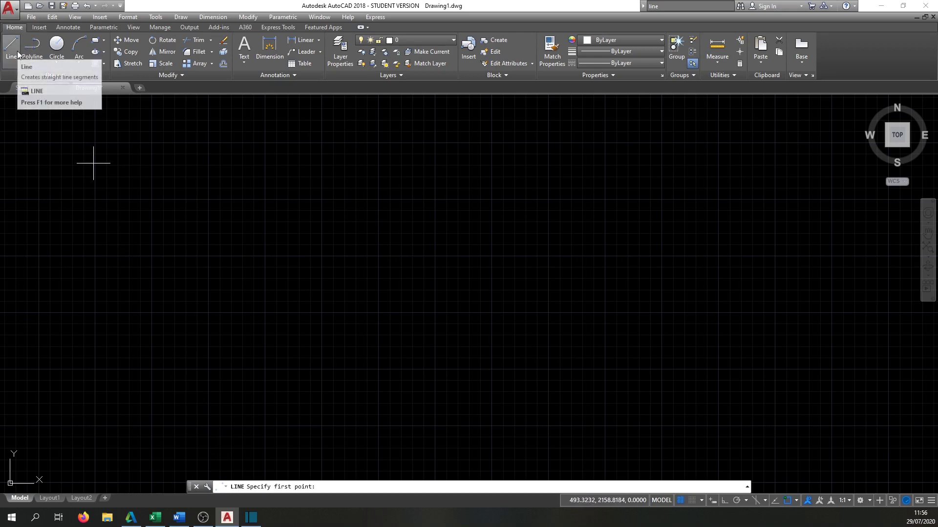
{"action": "key", "text": "Escape"}
{"action": "left_click", "coordinate": [365, 487]}
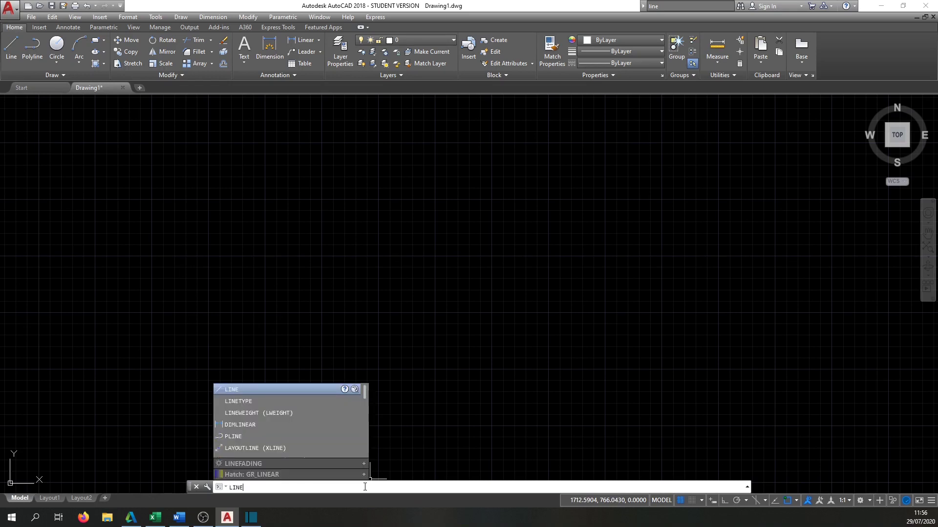
{"action": "key", "text": "Return"}
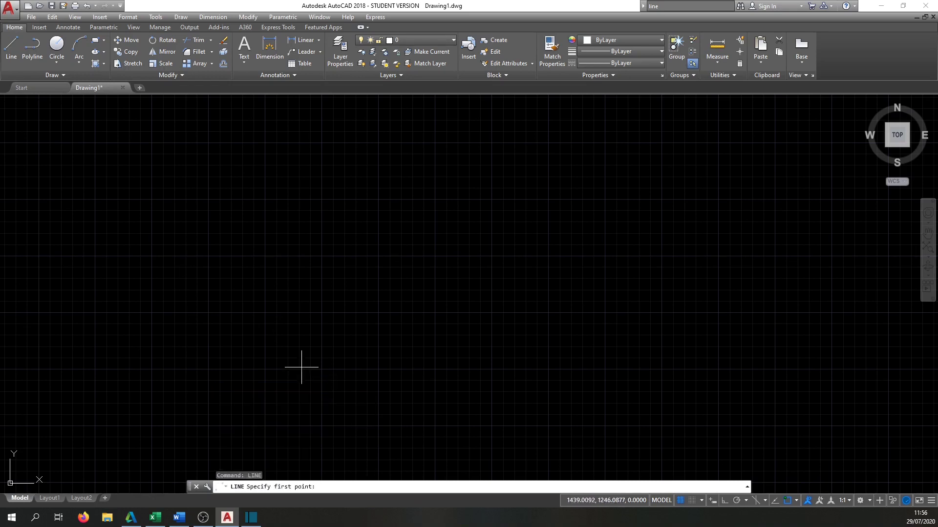
{"action": "key", "text": "Escape"}
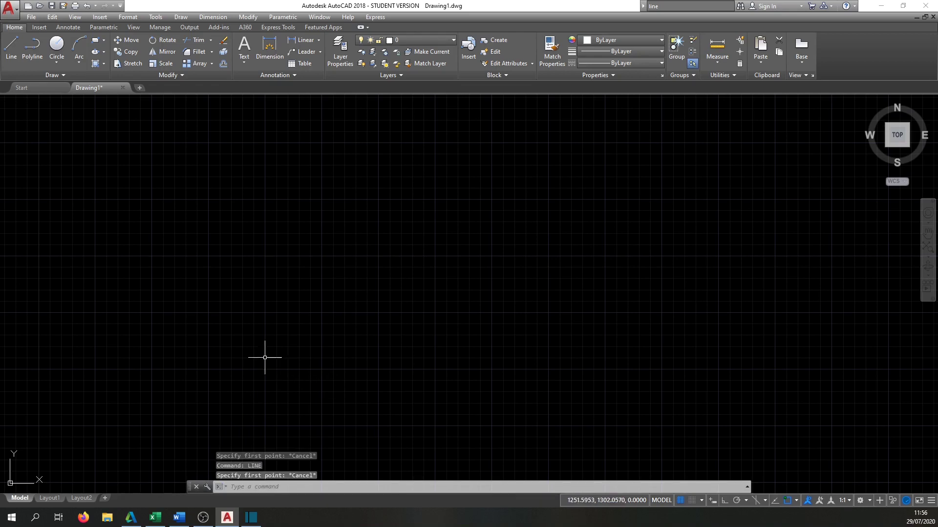
Step: Draw a horizontal line about 1943 units long with Ortho mode on, continuing with a vertical line about 514 units up from its right end
{"action": "type", "text": "l"}
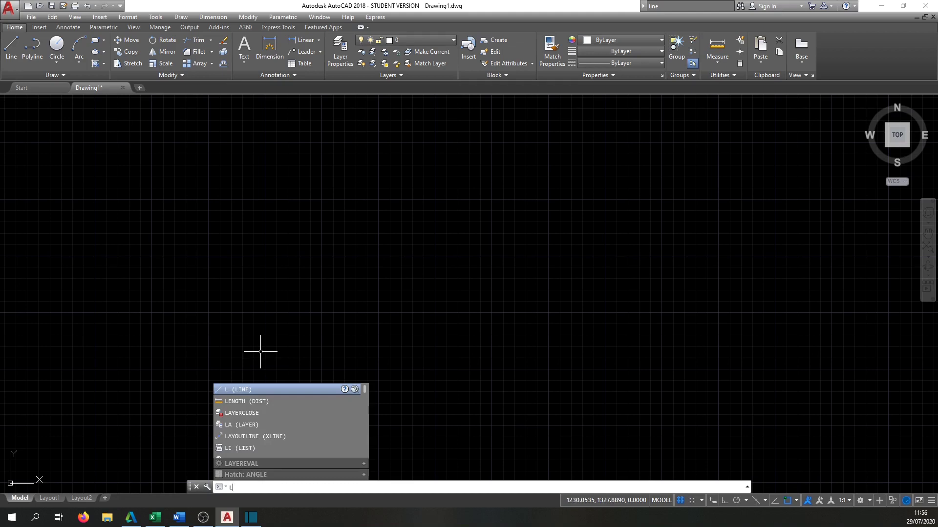
{"action": "key", "text": "Return"}
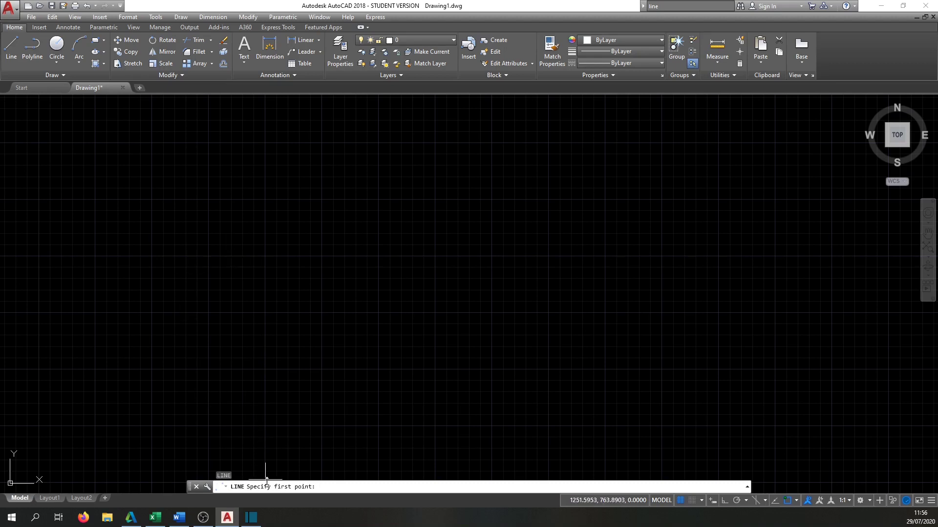
{"action": "left_click", "coordinate": [163, 285]}
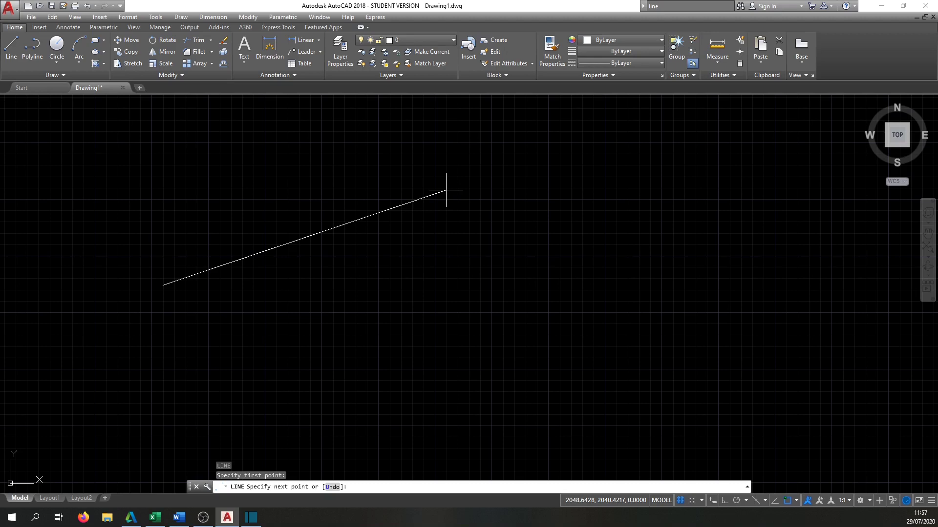
{"action": "key", "text": "F8"}
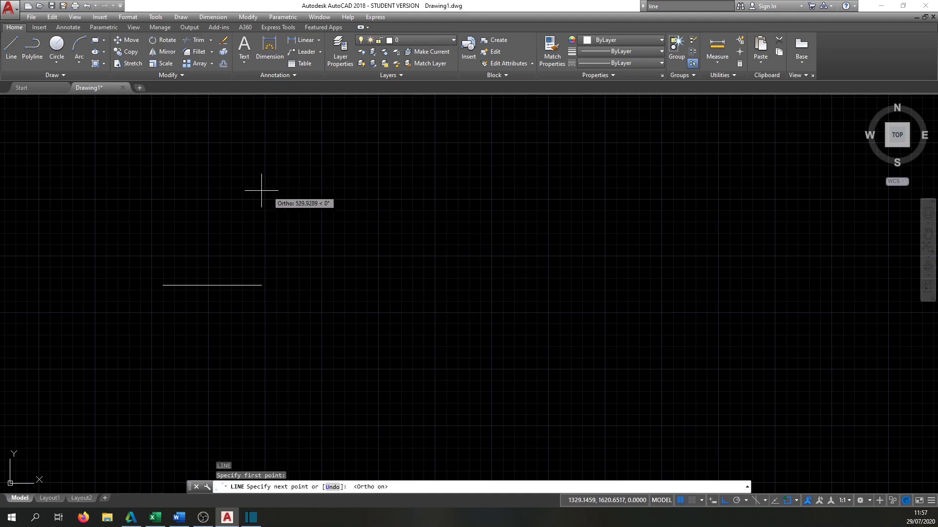
{"action": "left_click", "coordinate": [603, 283]}
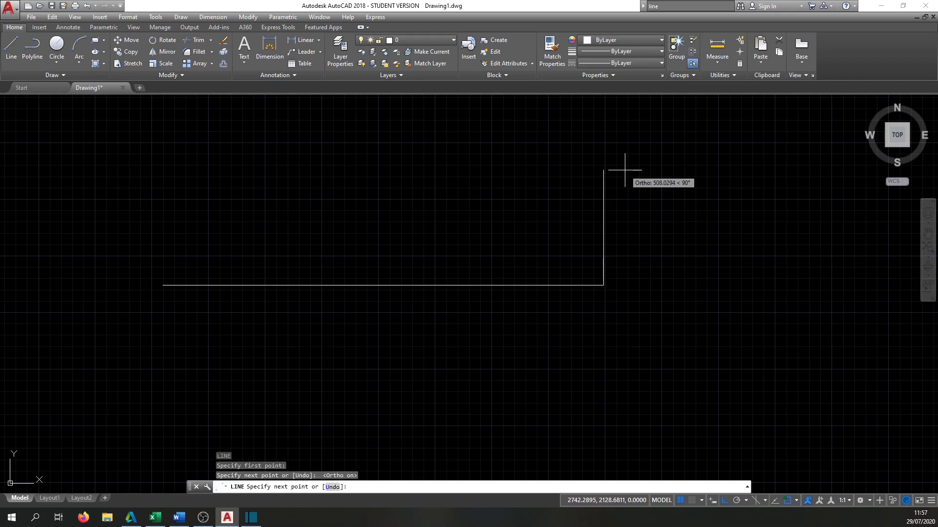
{"action": "left_click", "coordinate": [605, 169]}
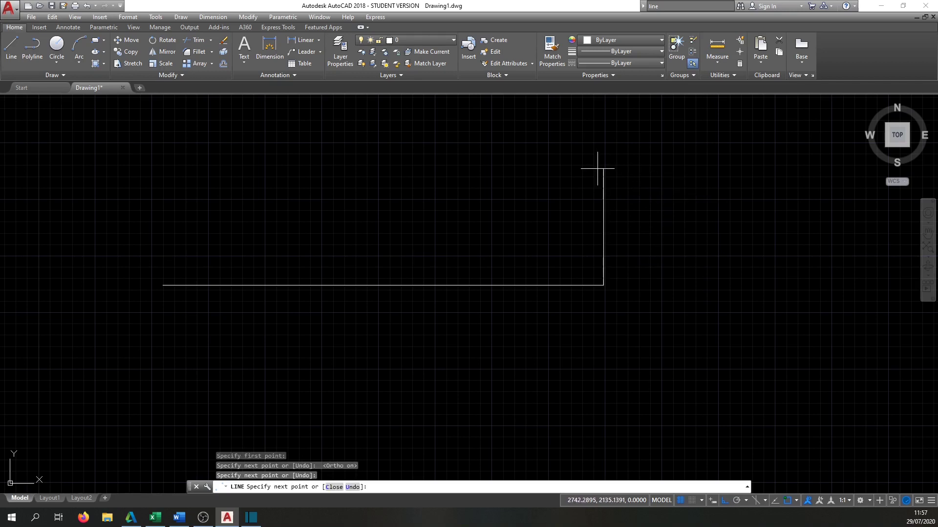
Step: Continue the orthogonal outline with a stepped notch and a left side, ending with a horizontal line about 885 units long below the first one
{"action": "left_click", "coordinate": [419, 169]}
{"action": "left_click", "coordinate": [419, 232]}
{"action": "left_click", "coordinate": [278, 232]}
{"action": "left_click", "coordinate": [278, 165]}
{"action": "left_click", "coordinate": [149, 165]}
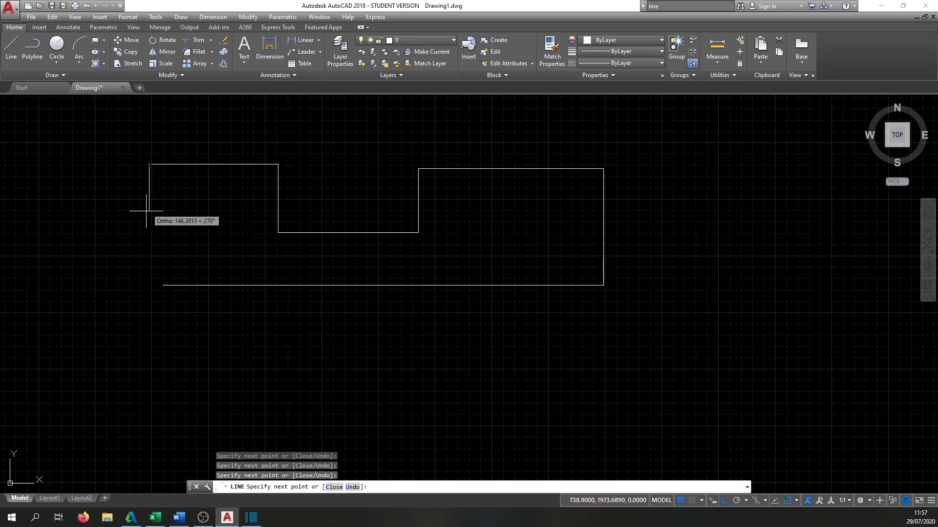
{"action": "left_click", "coordinate": [145, 305]}
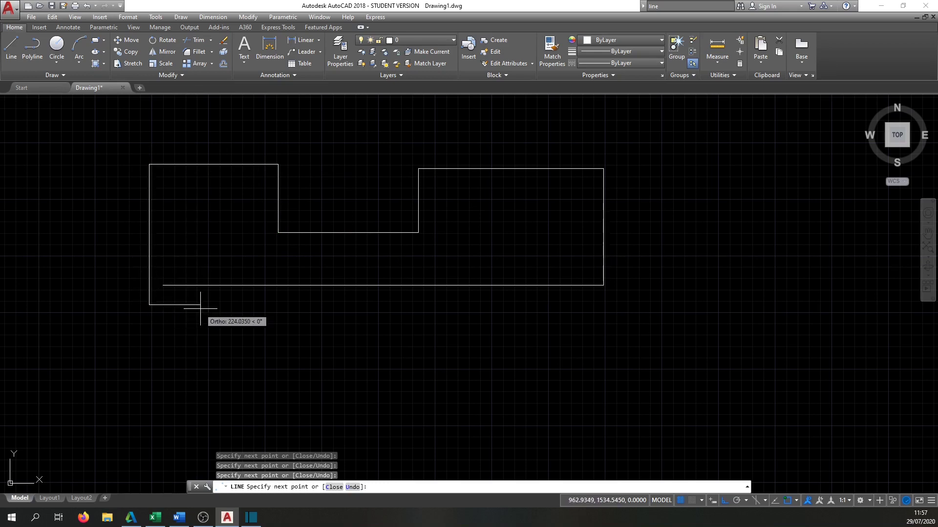
{"action": "left_click", "coordinate": [350, 308]}
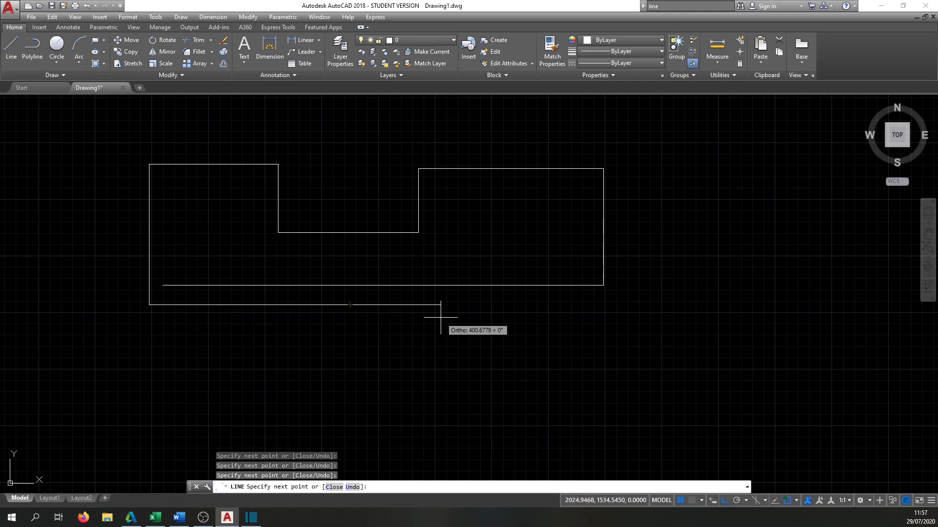
{"action": "key", "text": "Return"}
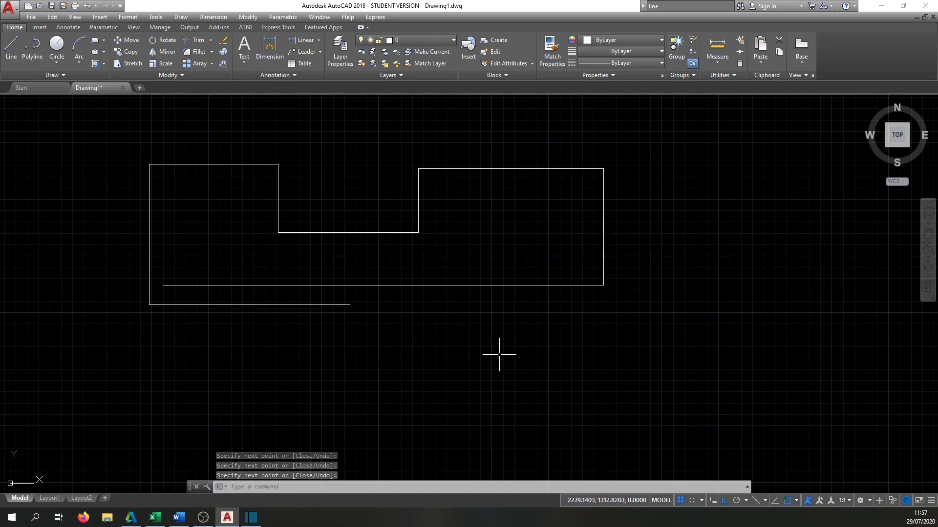
Step: Erase the entire orthogonal outline with a crossing selection
{"action": "left_click", "coordinate": [642, 120]}
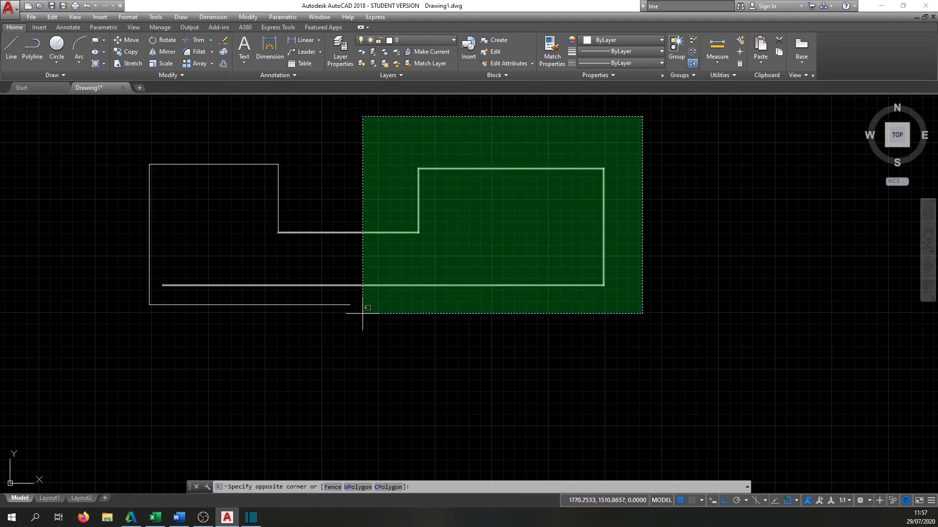
{"action": "left_click", "coordinate": [119, 334]}
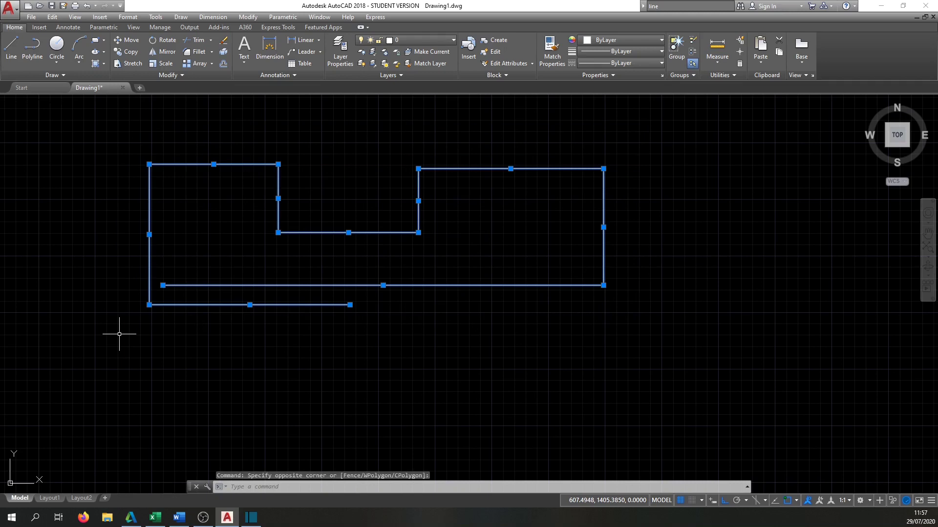
{"action": "key", "text": "Delete"}
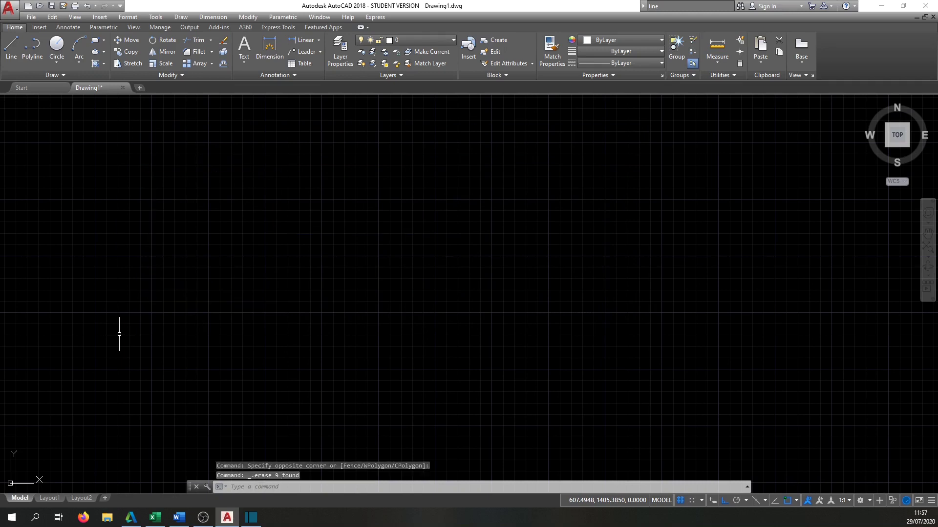
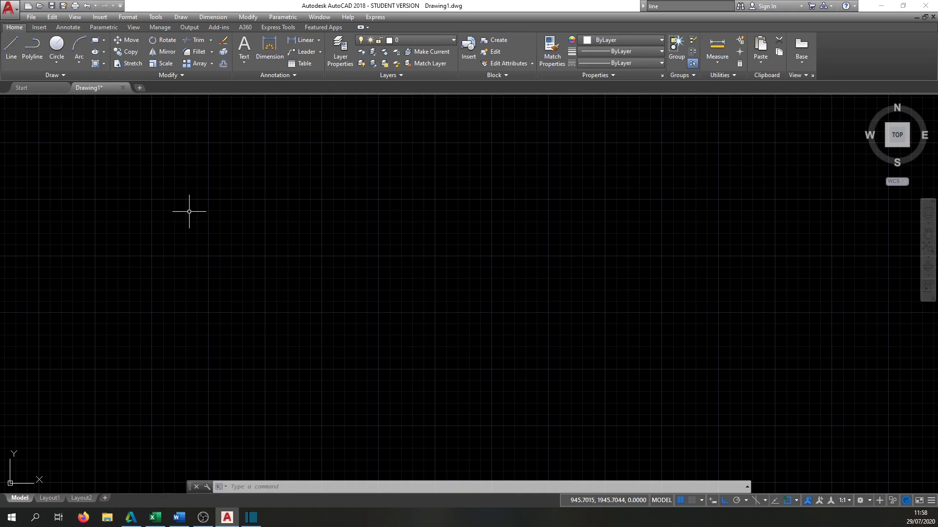
Step: Draw a single horizontal line 1000 units long to the right from a freely chosen start point
{"action": "left_click", "coordinate": [16, 46]}
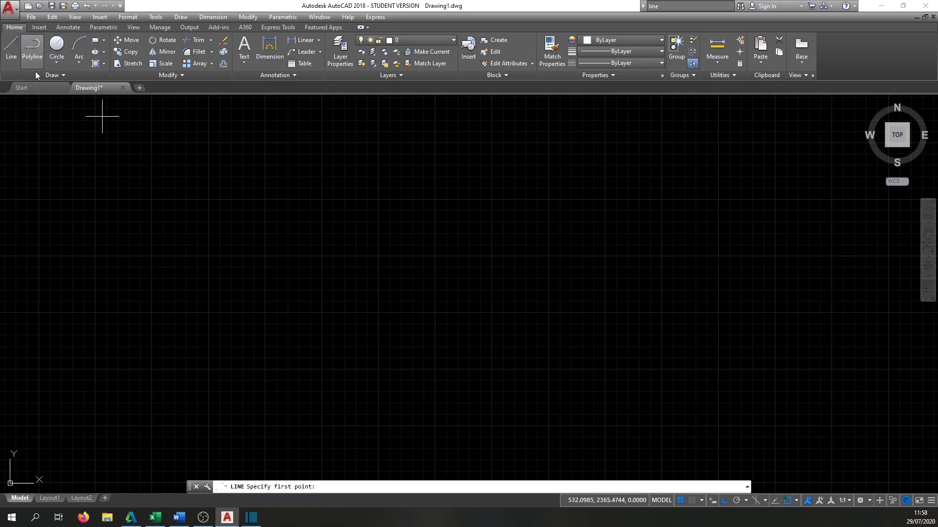
{"action": "left_click", "coordinate": [199, 266]}
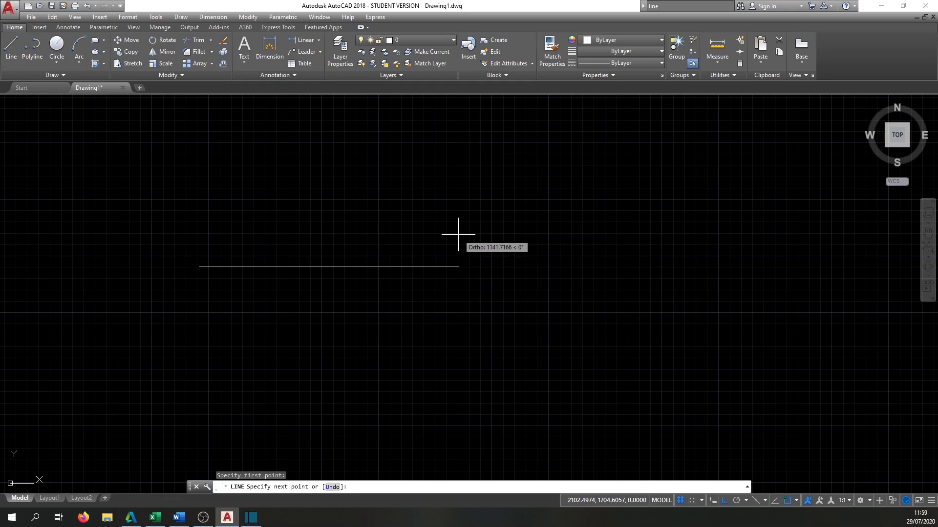
{"action": "type", "text": "1000"}
{"action": "key", "text": "Return"}
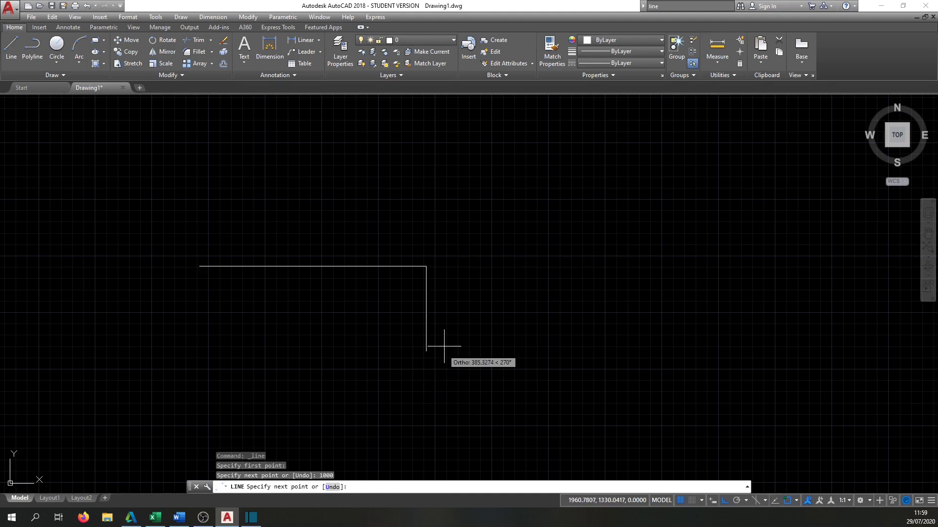
{"action": "key", "text": "Escape"}
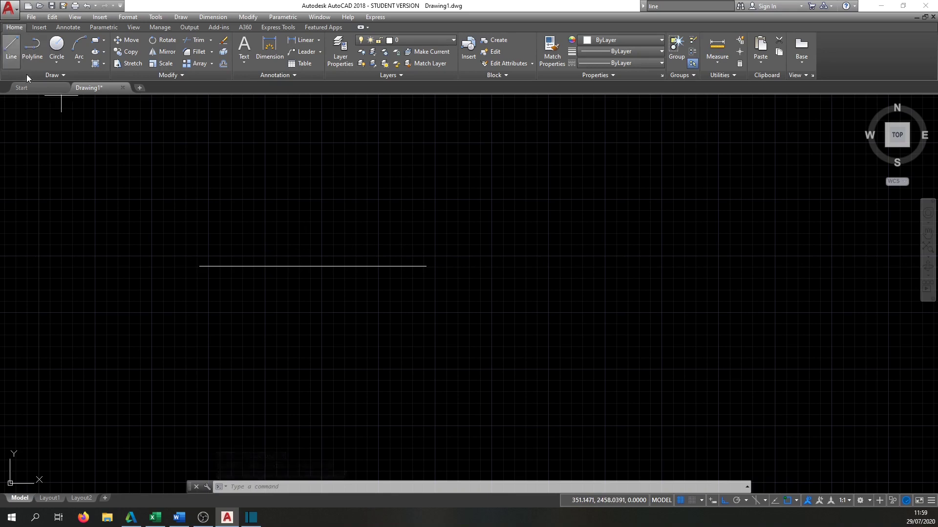
Step: Draw a second horizontal line 500 units long below the first, starting under its left end
{"action": "left_click", "coordinate": [11, 46]}
{"action": "left_click", "coordinate": [200, 313]}
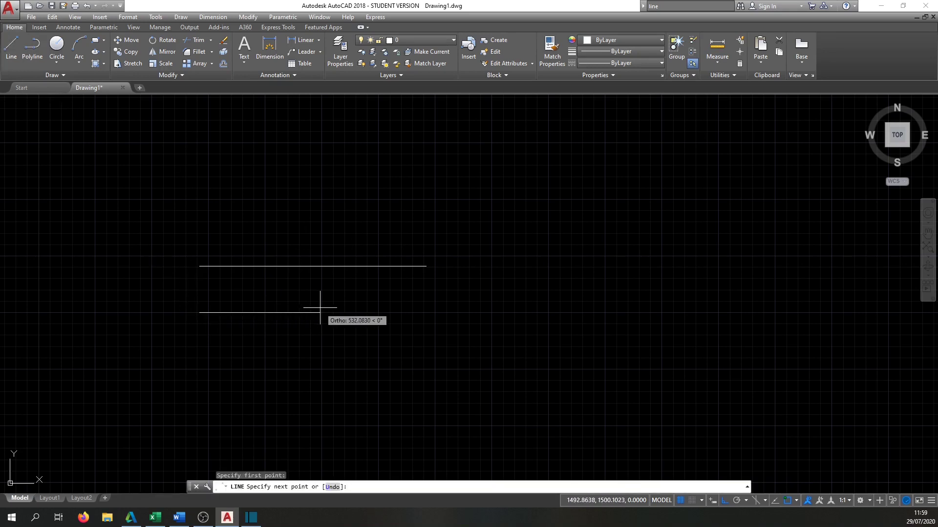
{"action": "type", "text": "500"}
{"action": "key", "text": "Return"}
{"action": "key", "text": "Escape"}
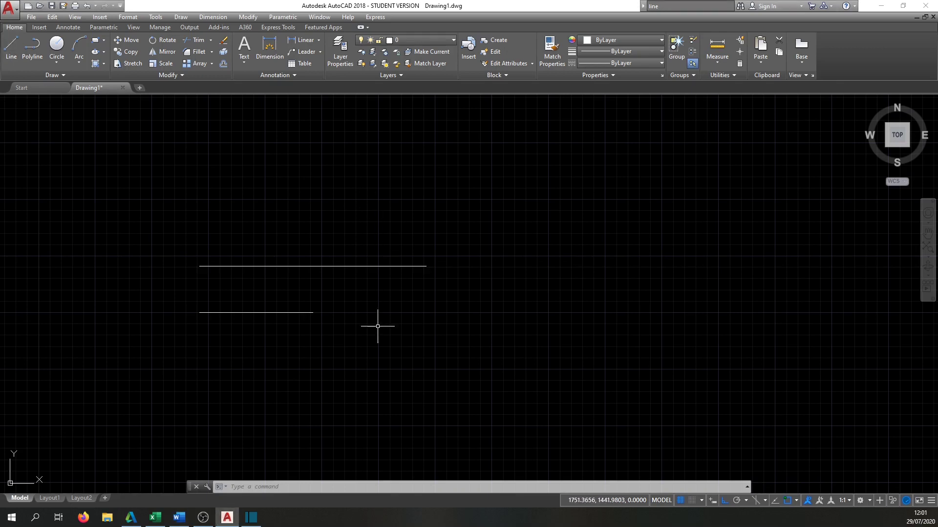
Step: Draw a line with the angle locked at 45 degrees, rising about 898 units from a point below and right of the shorter line
{"action": "type", "text": "l"}
{"action": "key", "text": "Return"}
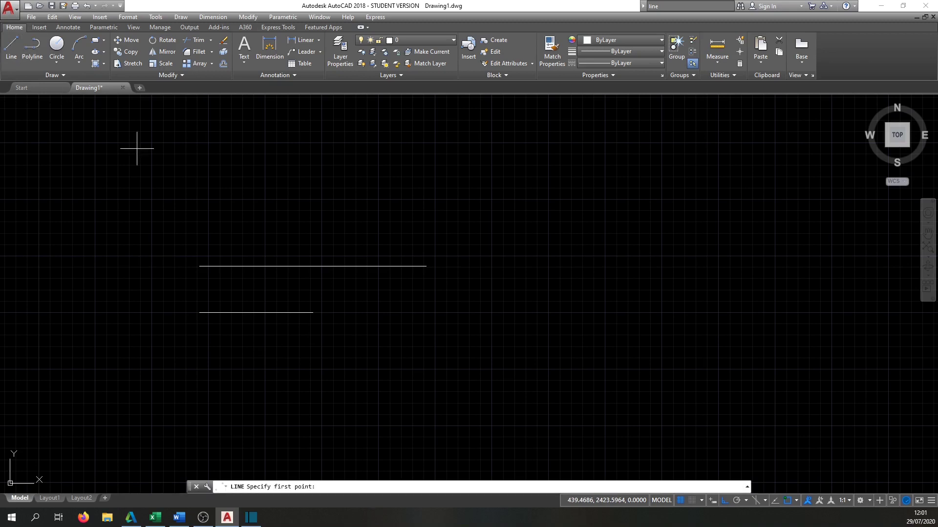
{"action": "left_click", "coordinate": [363, 350]}
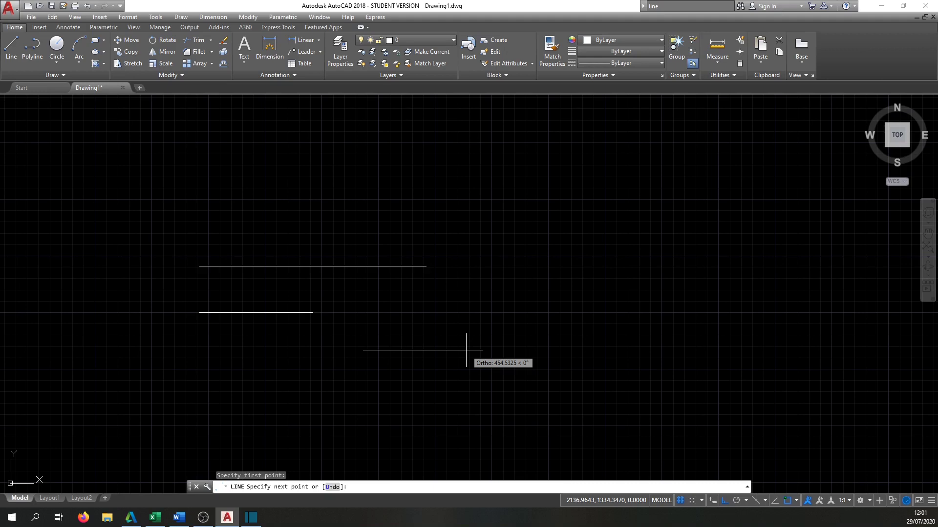
{"action": "key", "text": "F8"}
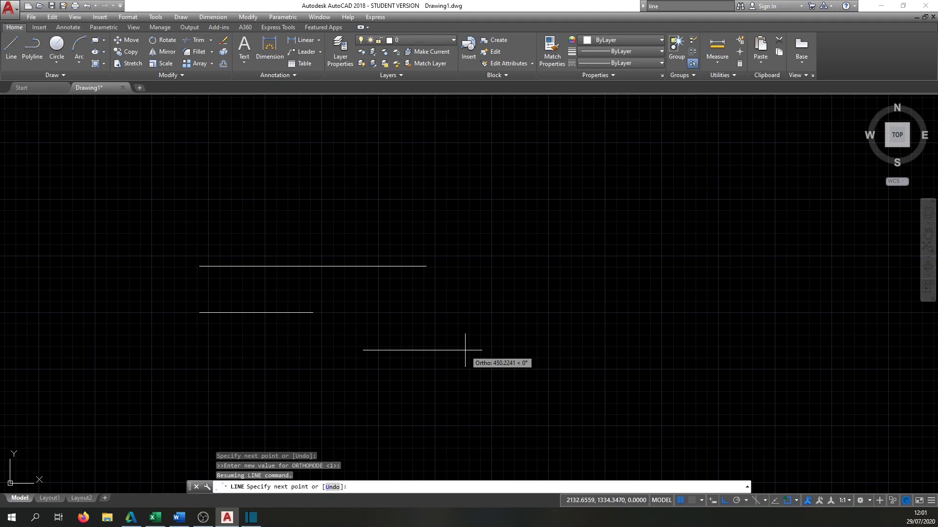
{"action": "left_click", "coordinate": [465, 349]}
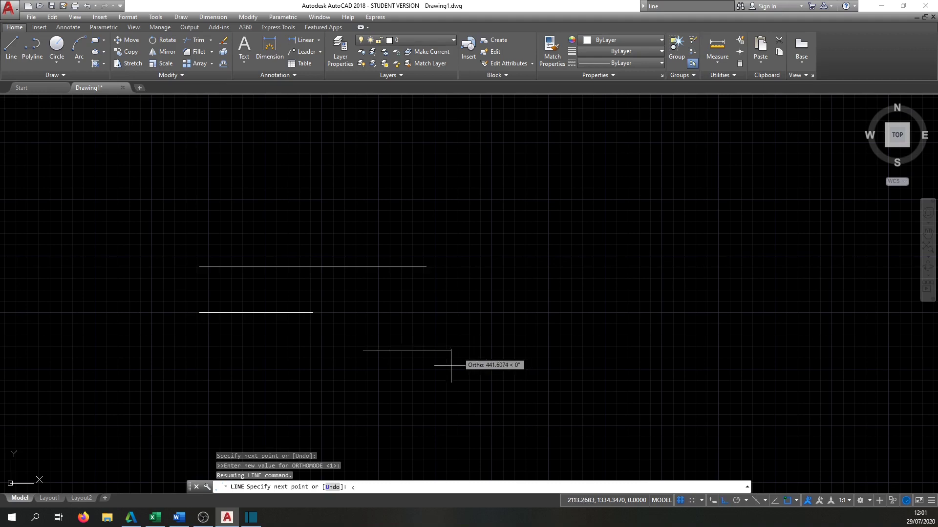
{"action": "type", "text": "<"}
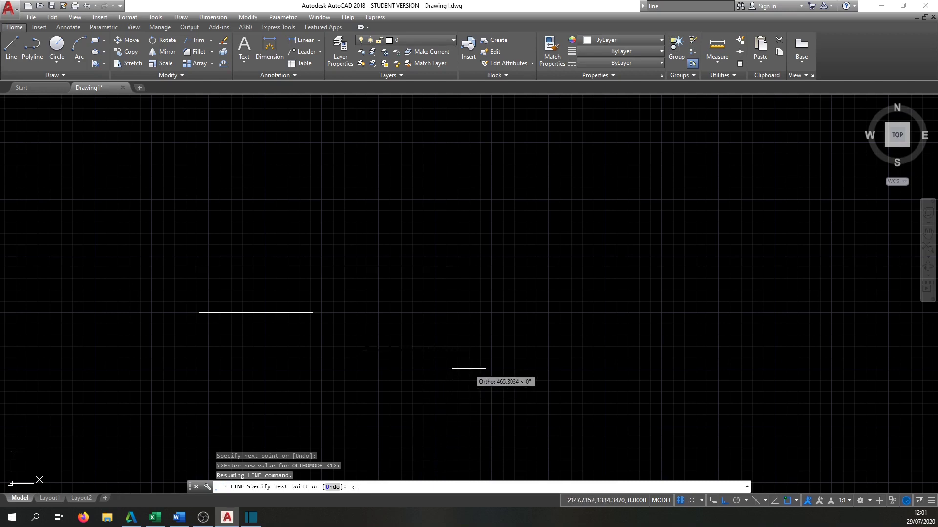
{"action": "type", "text": "45"}
{"action": "key", "text": "Return"}
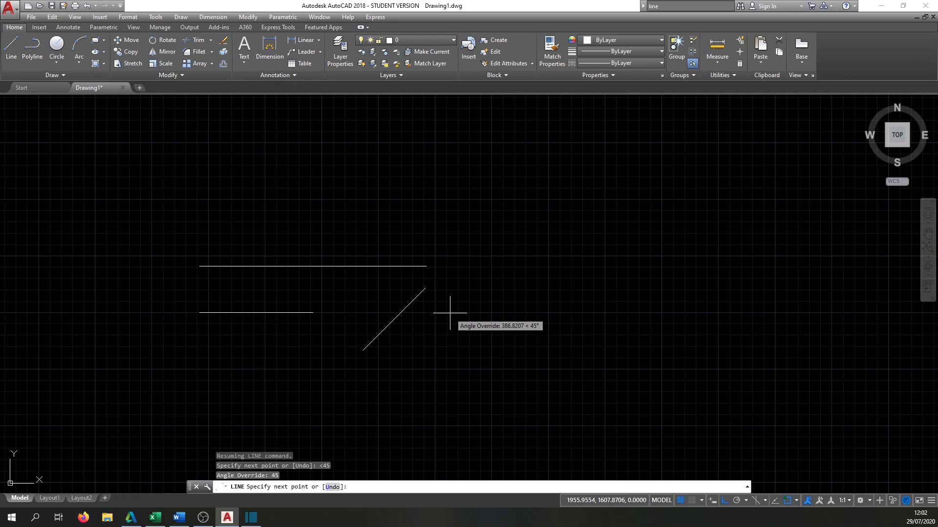
{"action": "left_click", "coordinate": [529, 226]}
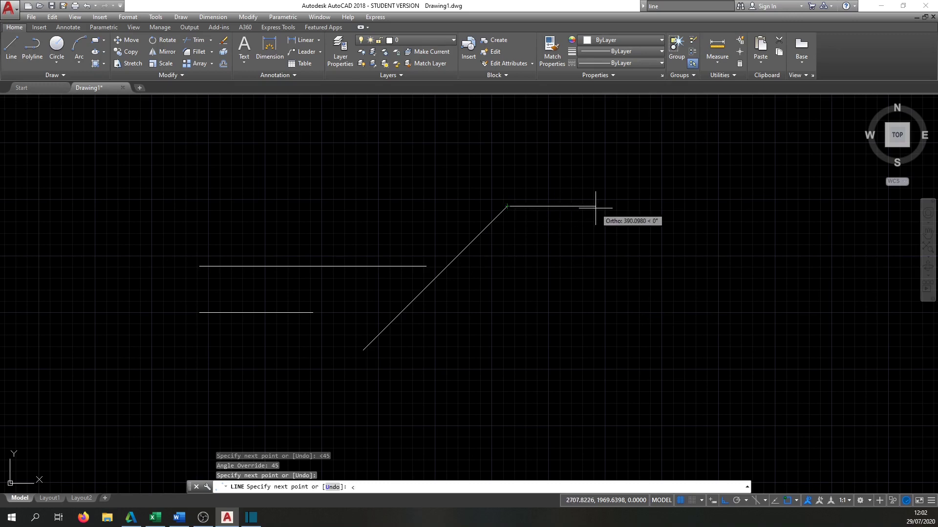
Step: Continue from the upper end with a descending line locked at -45 degrees, and finish the Line command
{"action": "type", "text": "45"}
{"action": "key", "text": "Return"}
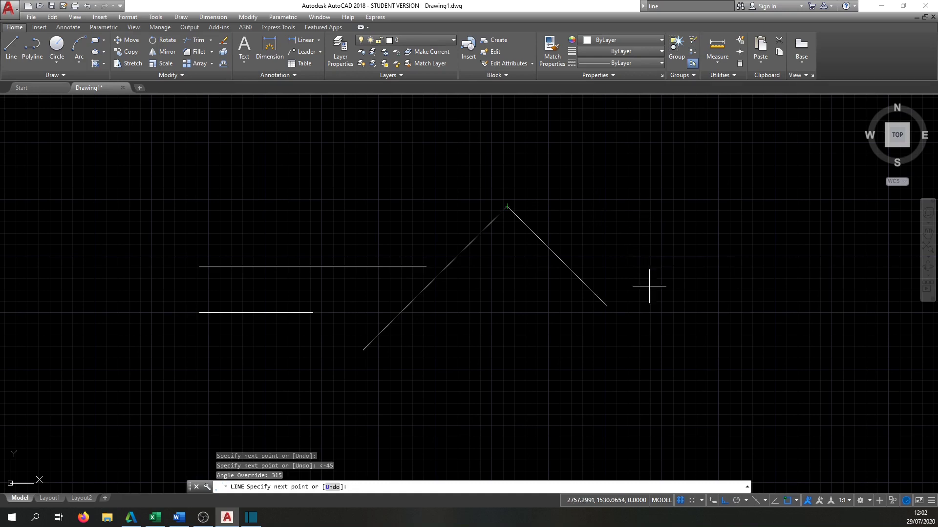
{"action": "left_click", "coordinate": [671, 325]}
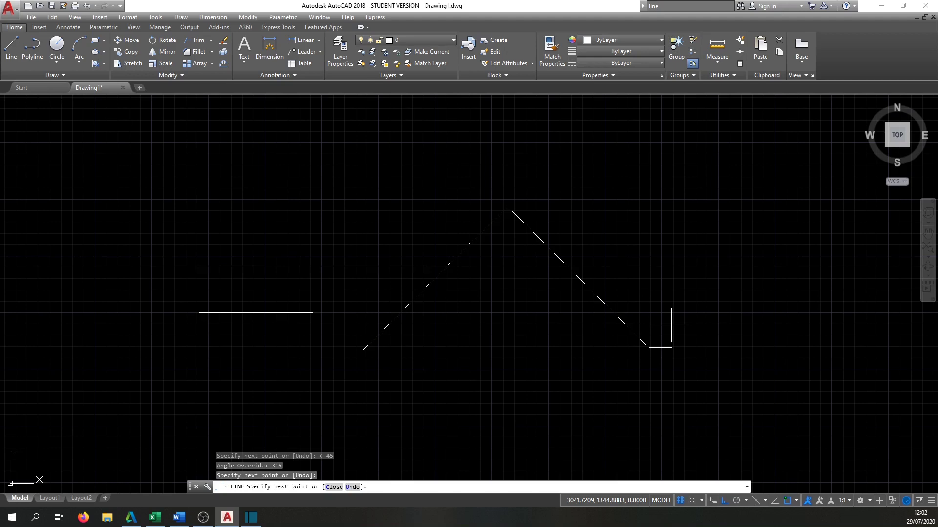
{"action": "key", "text": "Return"}
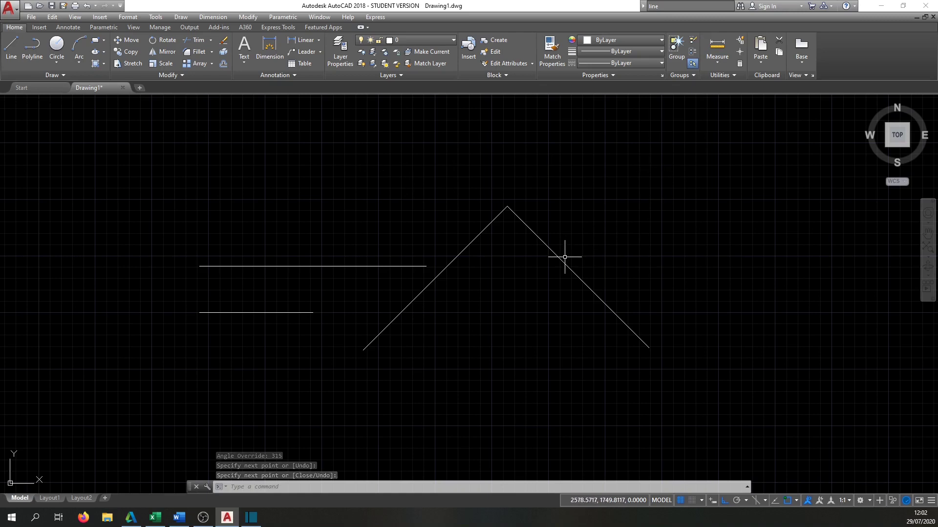
Step: Erase the two angled lines and both horizontal lines to empty the drawing area
{"action": "left_click", "coordinate": [457, 250]}
{"action": "key", "text": "Delete"}
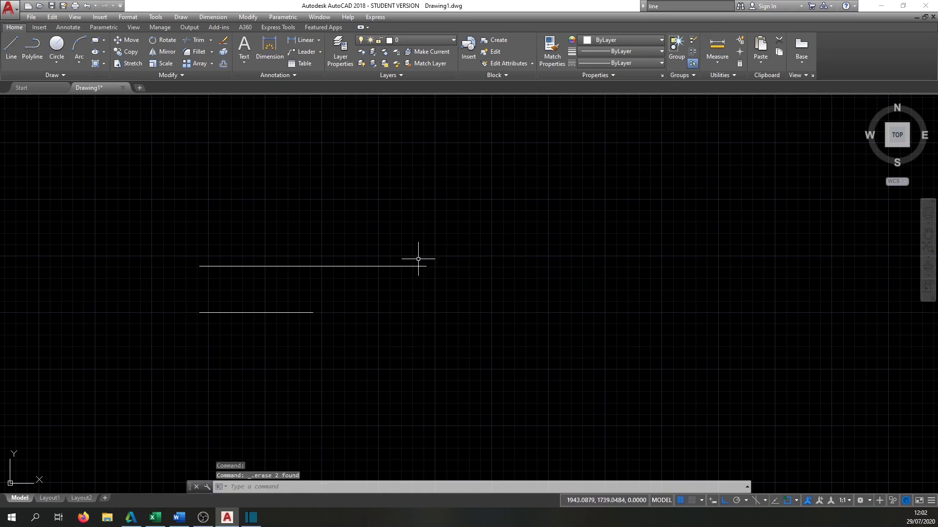
{"action": "left_click", "coordinate": [406, 265]}
{"action": "left_click", "coordinate": [323, 270]}
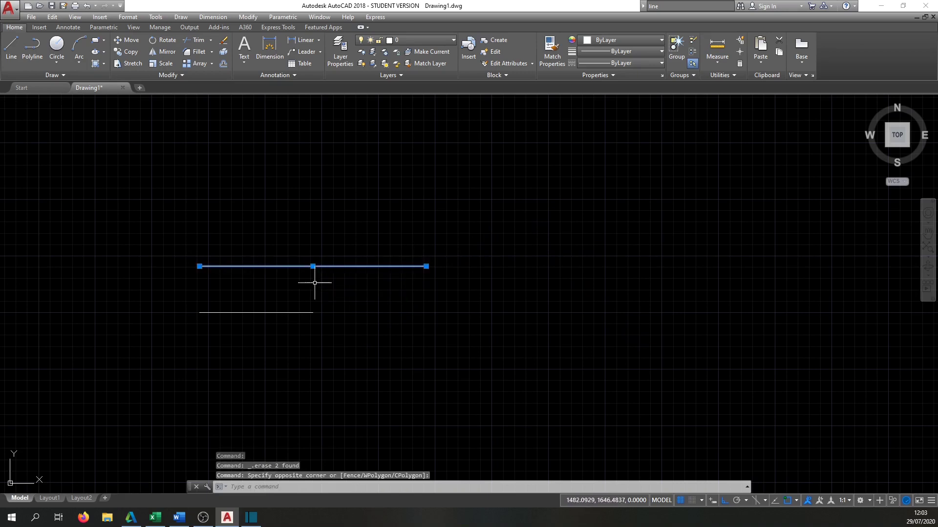
{"action": "key", "text": "Delete"}
{"action": "left_click", "coordinate": [298, 312]}
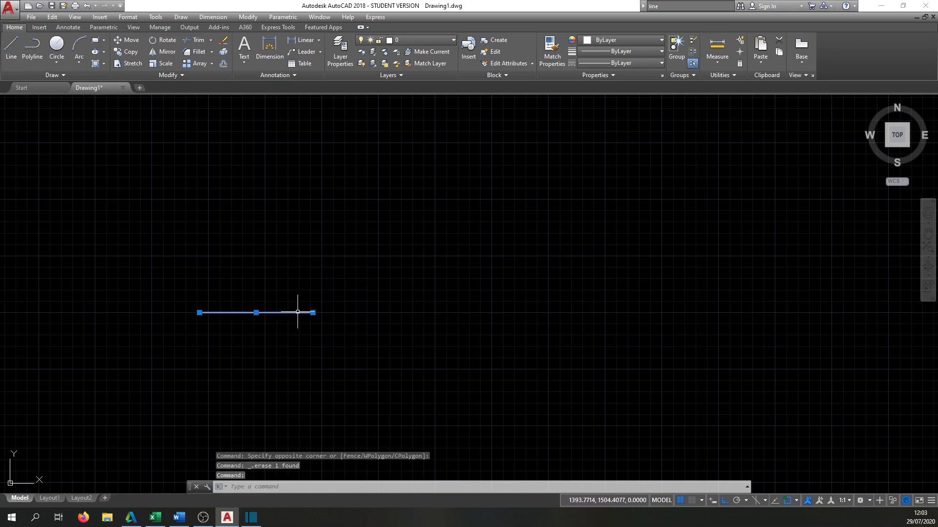
{"action": "key", "text": "Delete"}
Step: Examine the drawing origin and the area along its positive X and Y axes at close range
{"action": "scroll", "coordinate": [312, 293], "scroll_direction": "down", "scroll_amount": 2}
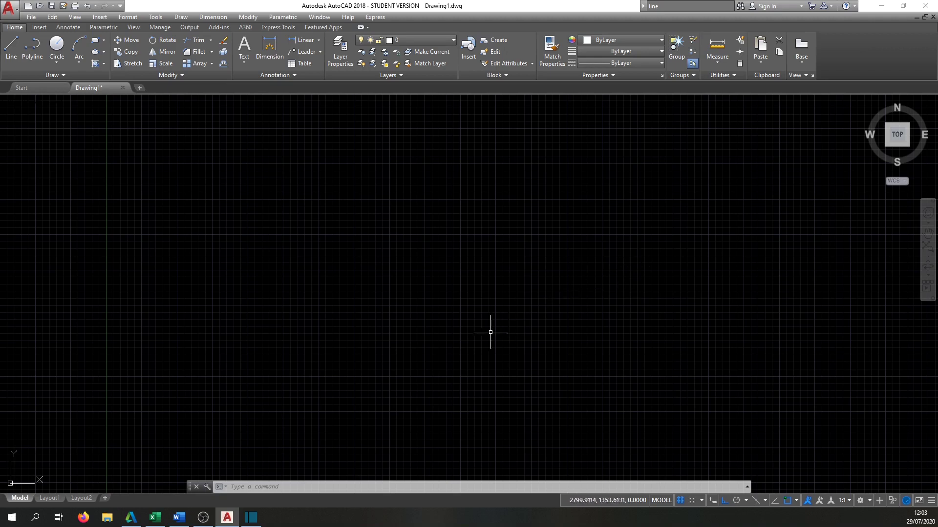
{"action": "mouse_move", "coordinate": [462, 326]}
{"action": "middle_mouse_down"}
{"action": "mouse_move", "coordinate": [454, 277]}
{"action": "mouse_move", "coordinate": [500, 195]}
{"action": "mouse_move", "coordinate": [500, 211]}
{"action": "middle_mouse_up"}
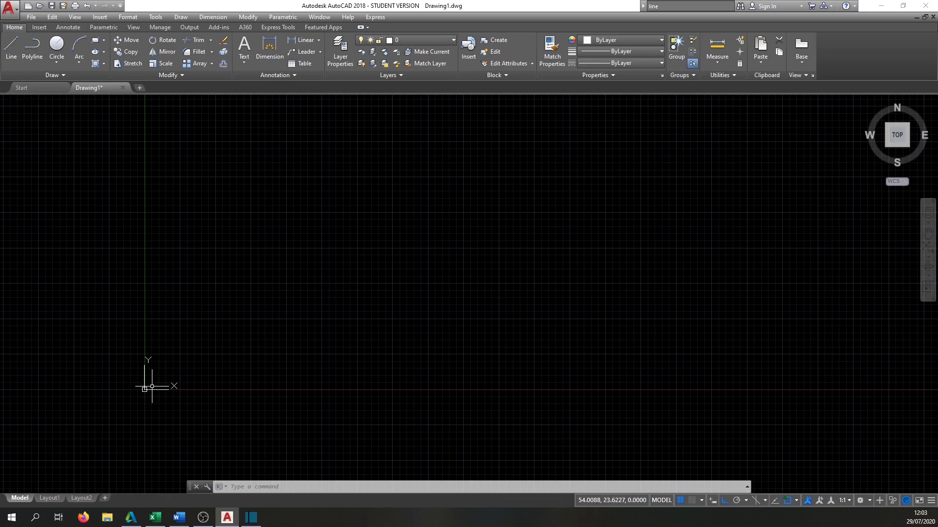
{"action": "scroll", "coordinate": [146, 391], "scroll_direction": "up", "scroll_amount": 3}
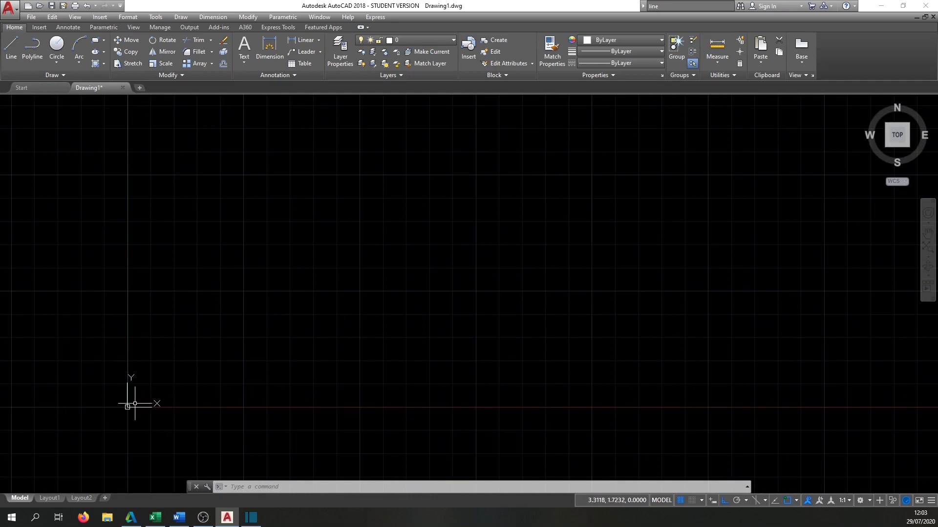
{"action": "scroll", "coordinate": [133, 403], "scroll_direction": "up", "scroll_amount": 3}
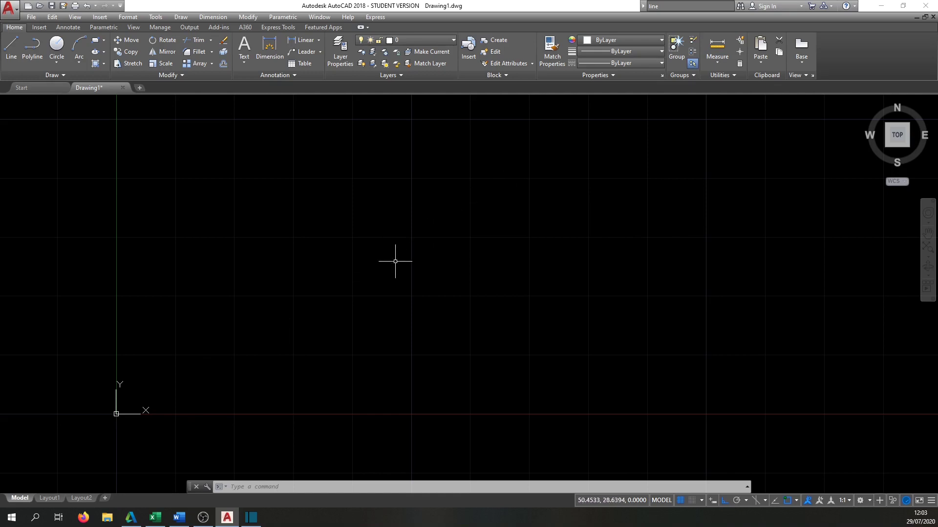
{"action": "mouse_move", "coordinate": [609, 201]}
{"action": "middle_mouse_down"}
{"action": "mouse_move", "coordinate": [594, 218]}
{"action": "mouse_move", "coordinate": [564, 226]}
{"action": "middle_mouse_up"}
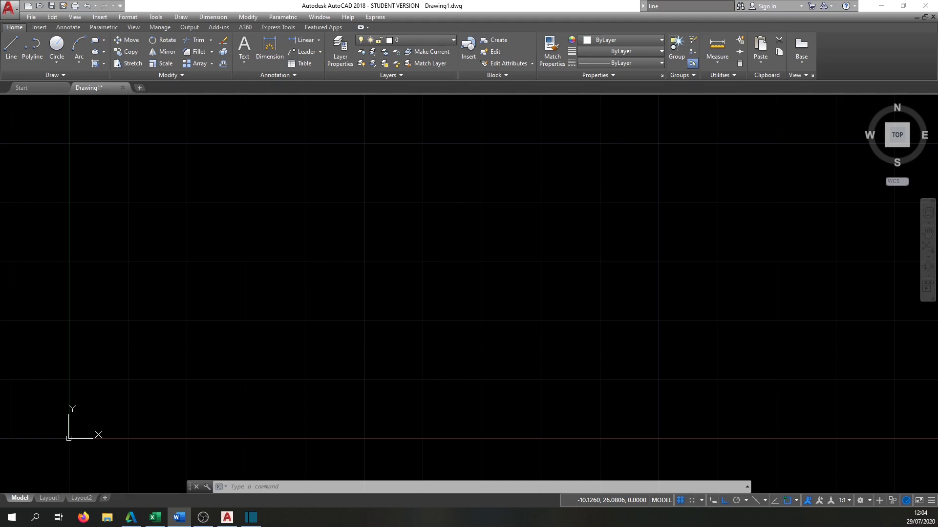
Step: Switch to the Word course notes, read the corner coordinates of the Co-ordinates method exercise shape, and return to AutoCAD
{"action": "left_click", "coordinate": [179, 517]}
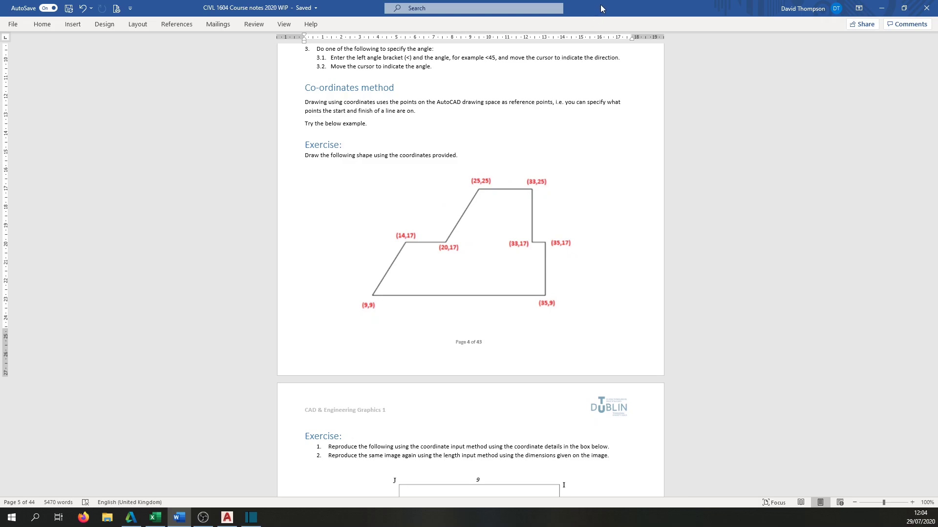
{"action": "key", "text": "super+Down"}
{"action": "key", "text": "super+Down"}
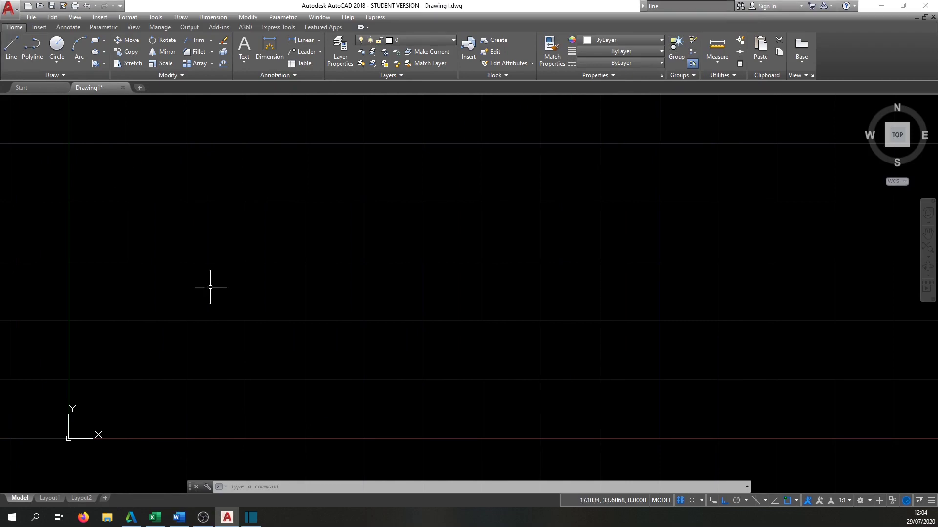
Step: Draw connected lines through coordinates 9,9, 35,9 and 35,17 with Ortho off, and end the Line command
{"action": "left_click", "coordinate": [11, 49]}
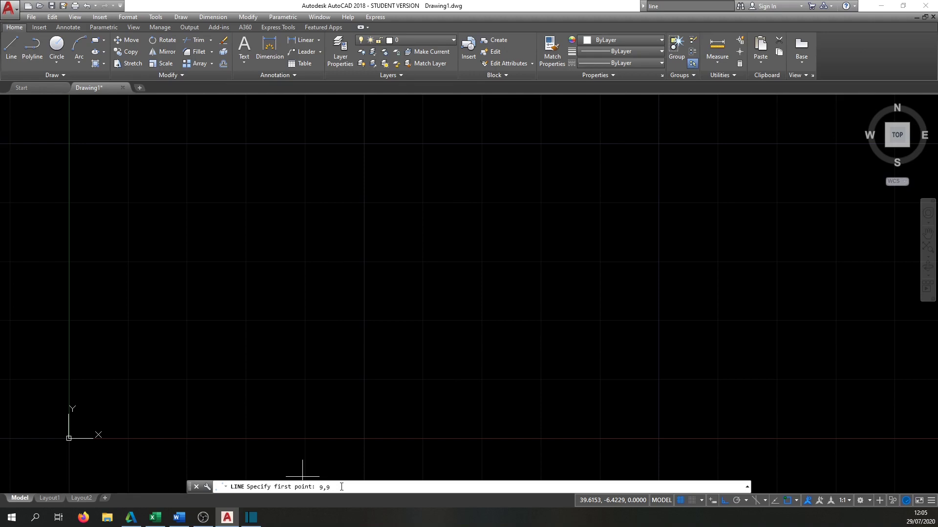
{"action": "key", "text": "Return"}
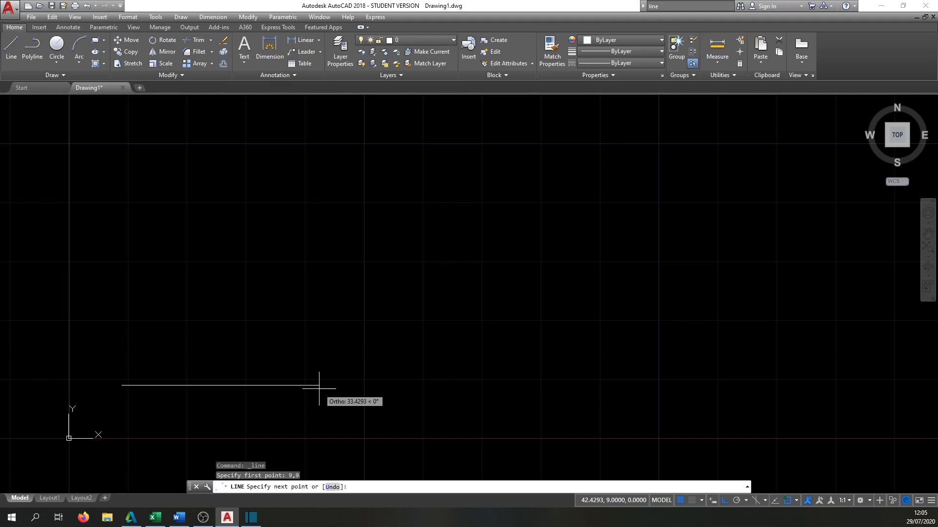
{"action": "key", "text": "F8"}
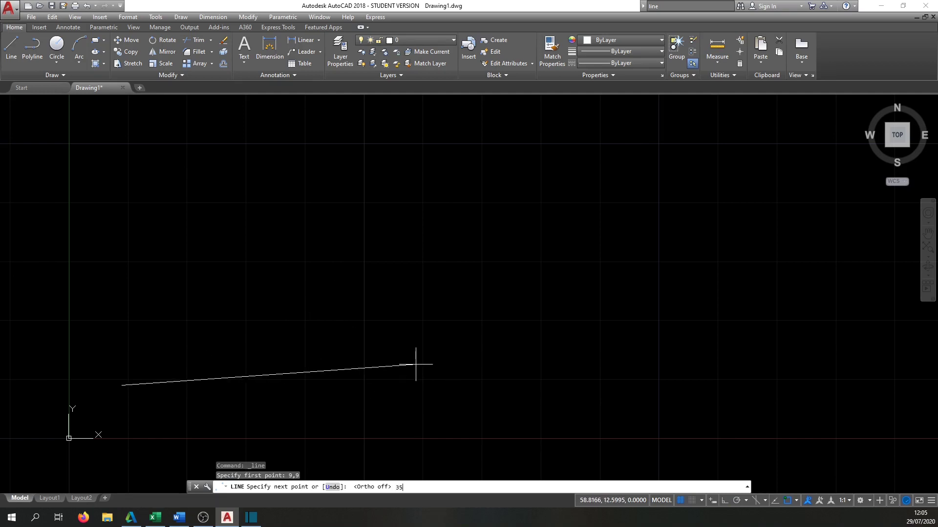
{"action": "type", "text": "35,9"}
{"action": "key", "text": "Return"}
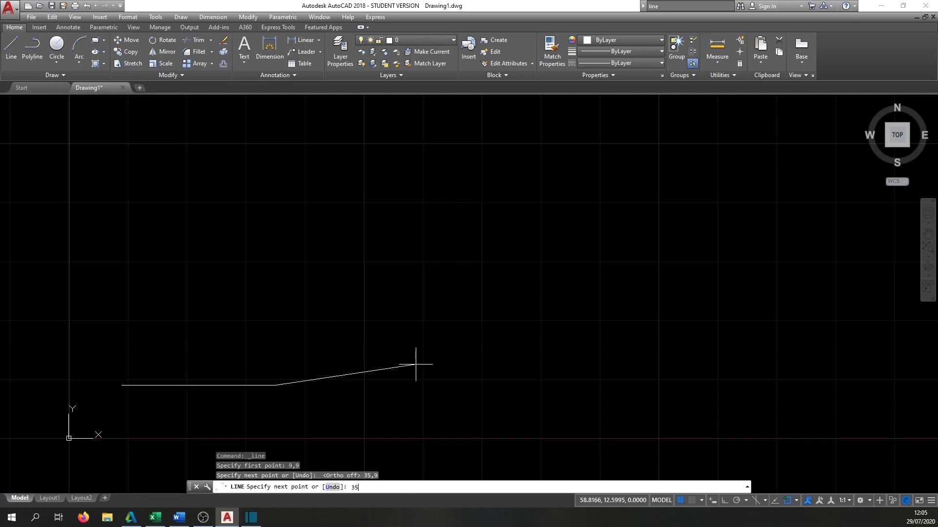
{"action": "key", "text": "Return"}
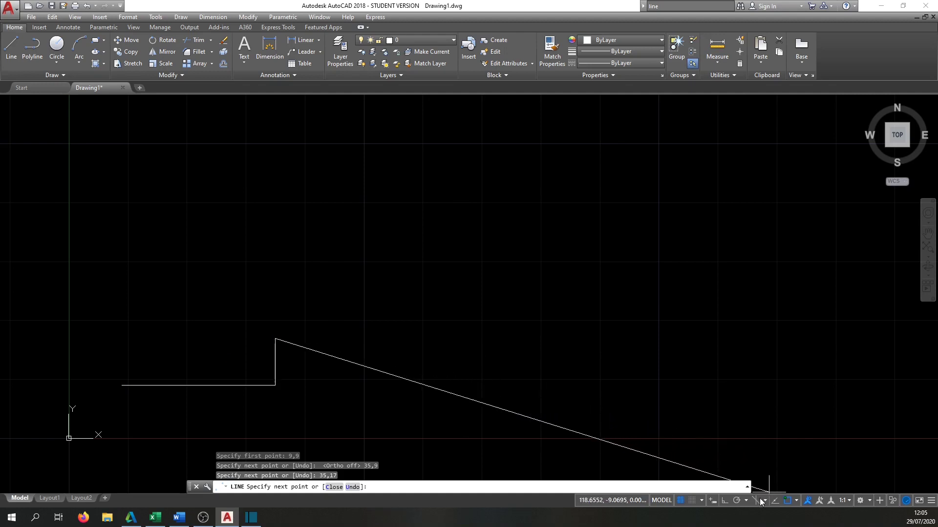
{"action": "key", "text": "Escape"}
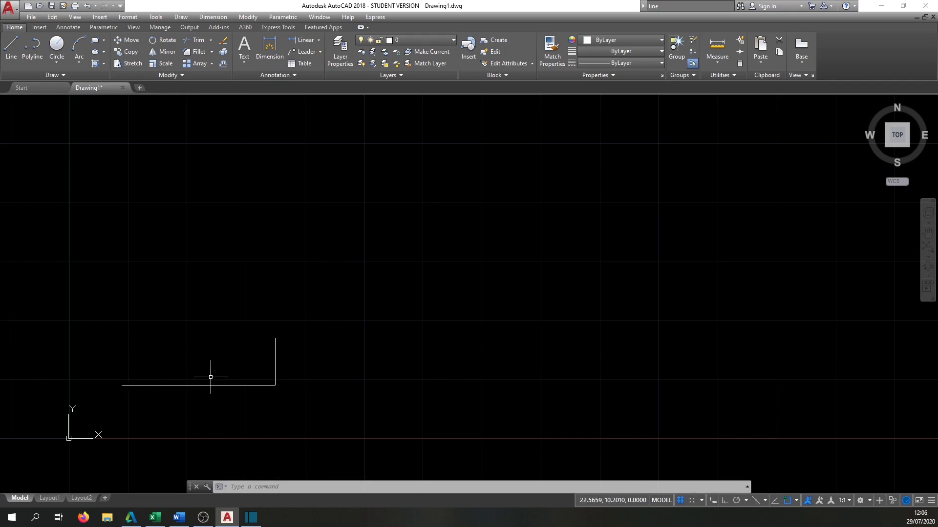
{"action": "left_click", "coordinate": [302, 487]}
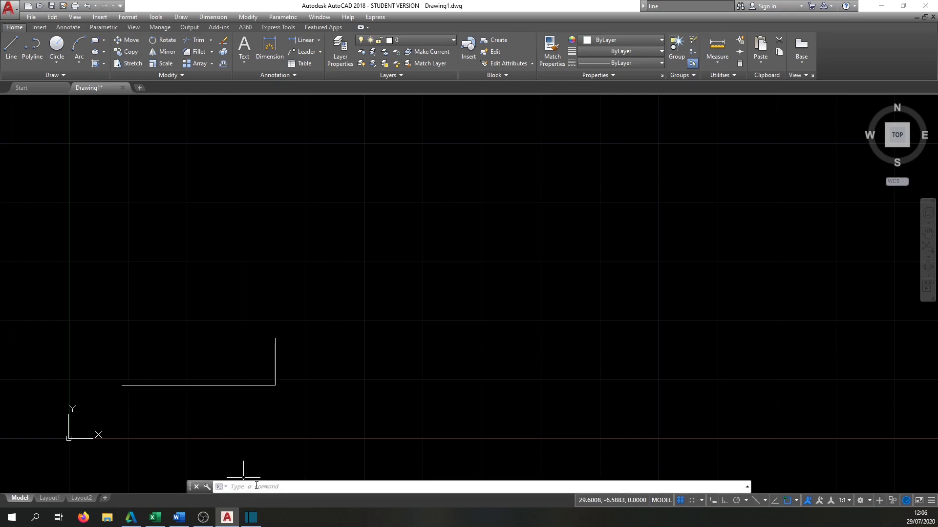
{"action": "type", "text": "@"}
{"action": "key", "text": "BackSpace"}
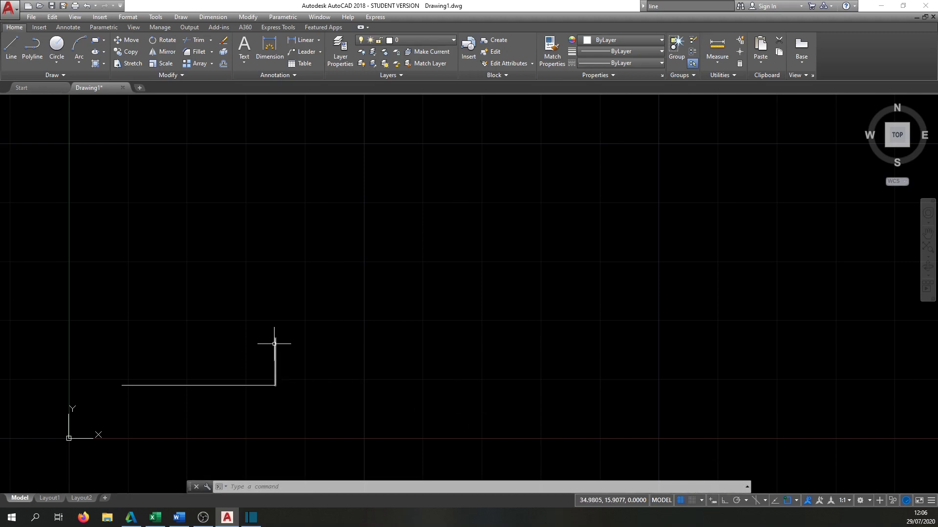
Step: Continue the outline from the vertical line's upper endpoint through coordinates 33,17, 33,25 and 25,25
{"action": "left_click", "coordinate": [11, 48]}
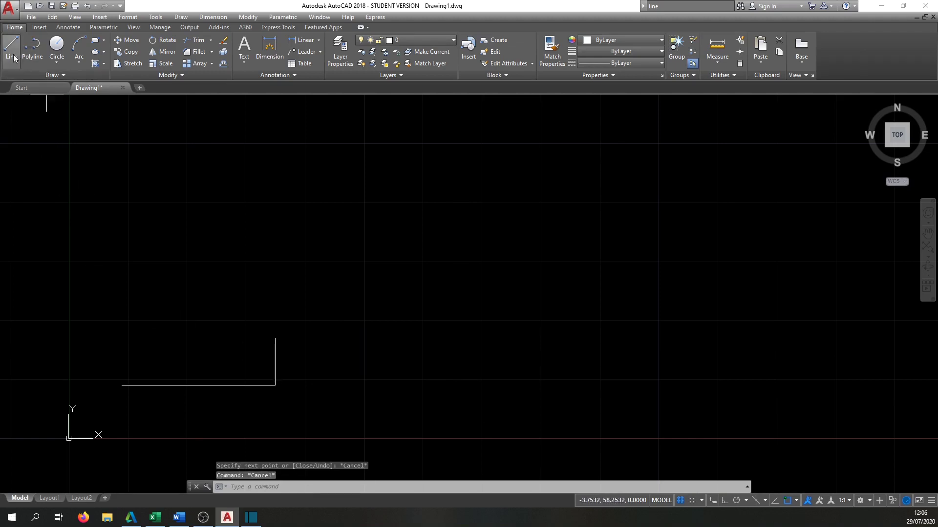
{"action": "left_click", "coordinate": [275, 339]}
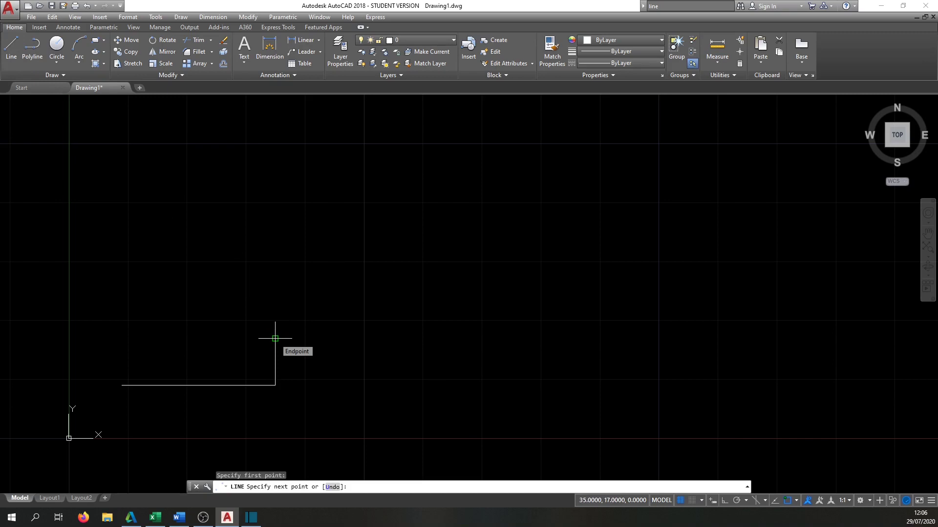
{"action": "type", "text": "33,17"}
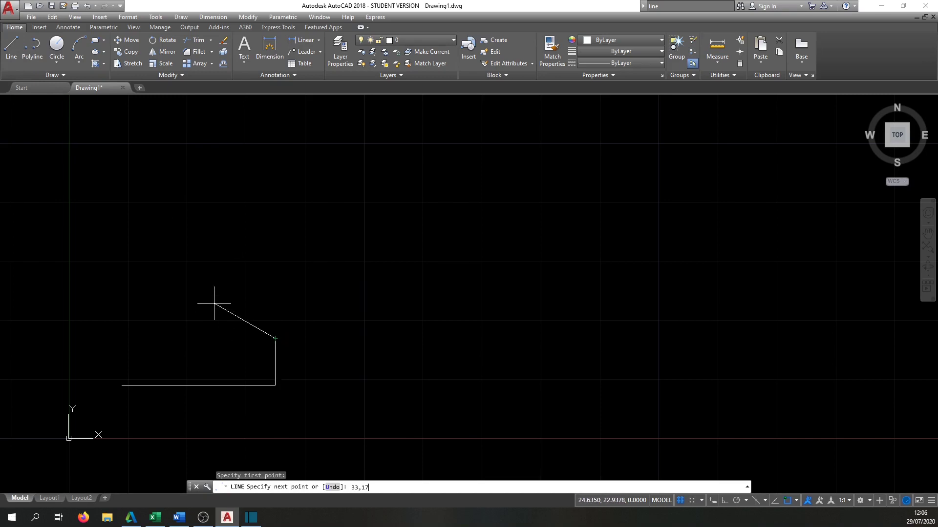
{"action": "key", "text": "Return"}
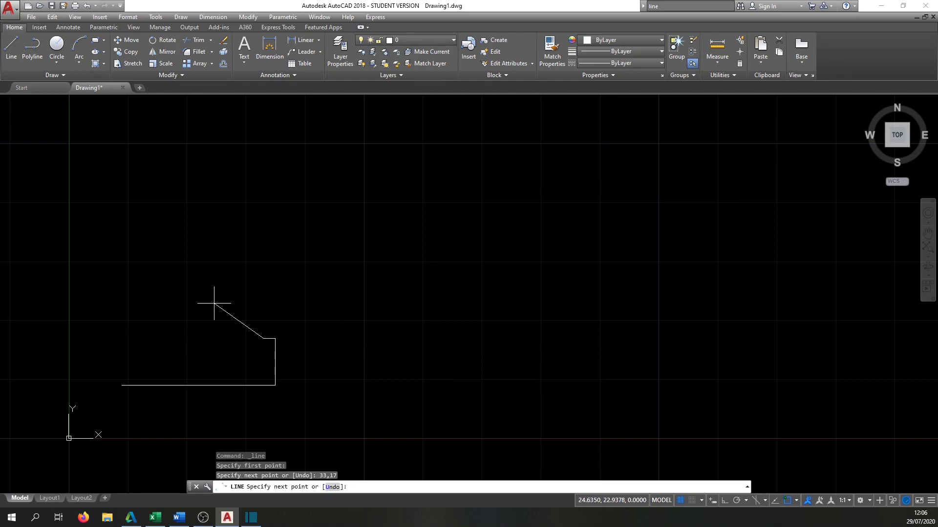
{"action": "type", "text": "33,25"}
{"action": "key", "text": "Return"}
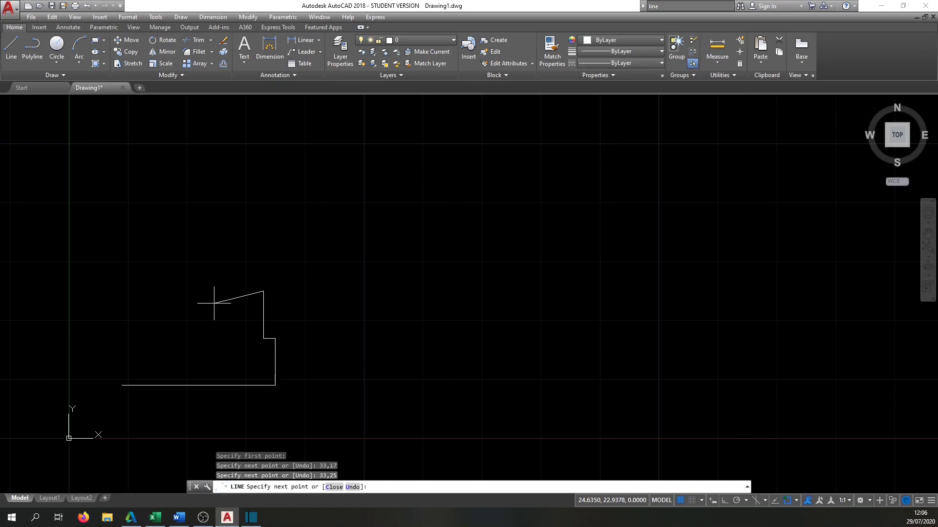
{"action": "type", "text": "25,25"}
{"action": "key", "text": "Return"}
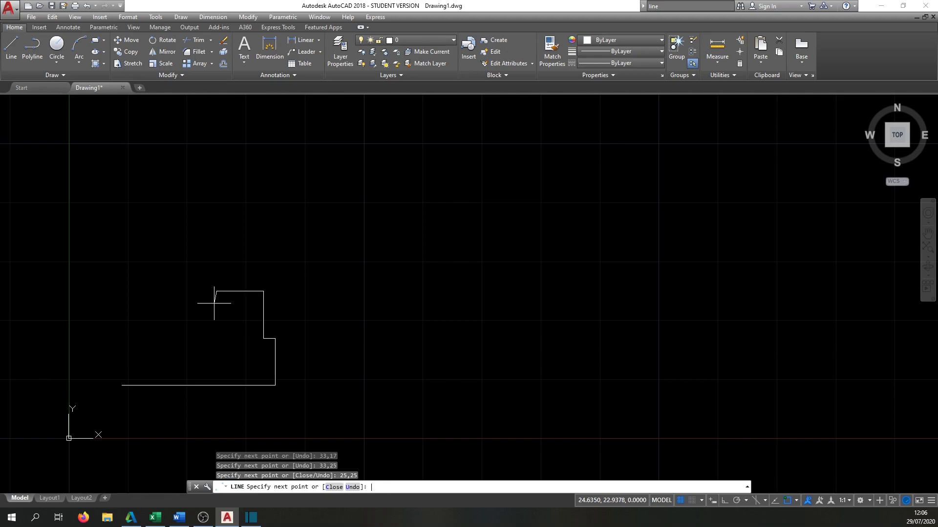
Step: Extend the outline through 20,17 and 14,17, close it at the starting corner, and finish the Line command
{"action": "type", "text": "20,17"}
{"action": "key", "text": "Return"}
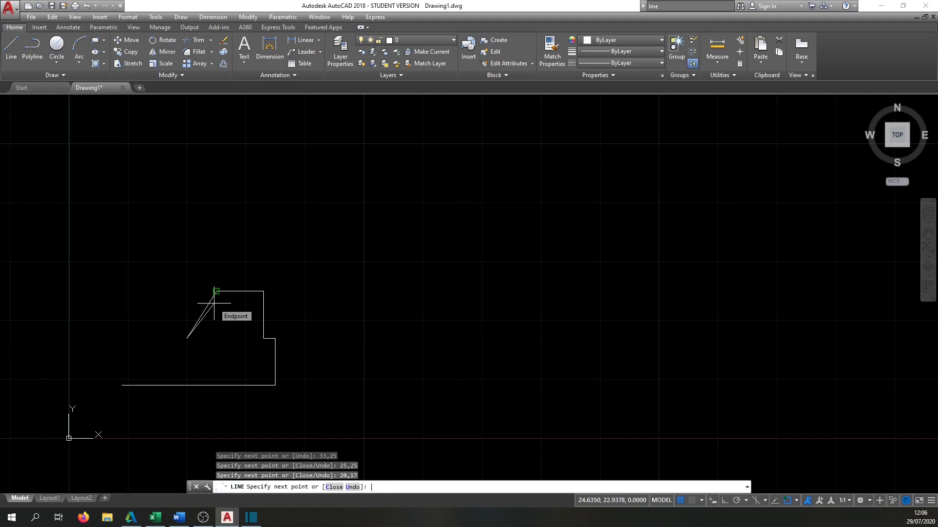
{"action": "type", "text": "14,17"}
{"action": "key", "text": "Return"}
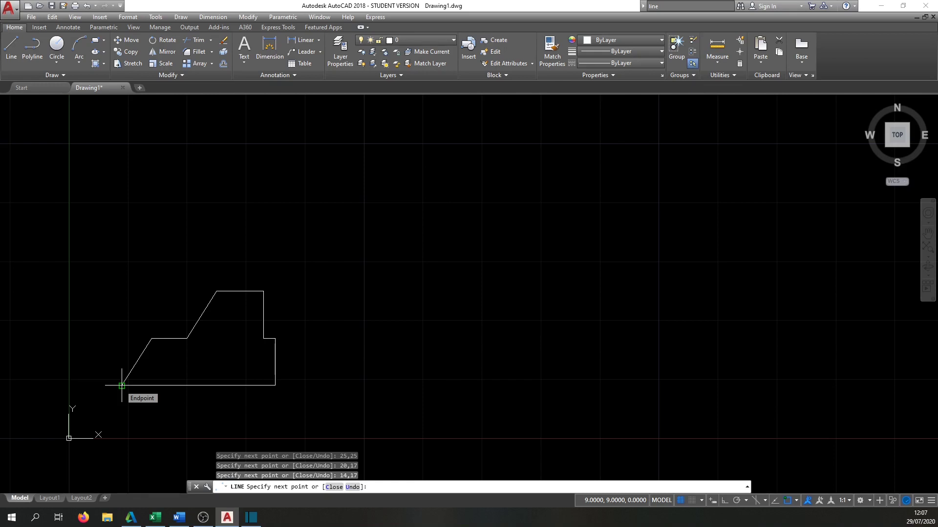
{"action": "left_click", "coordinate": [122, 386]}
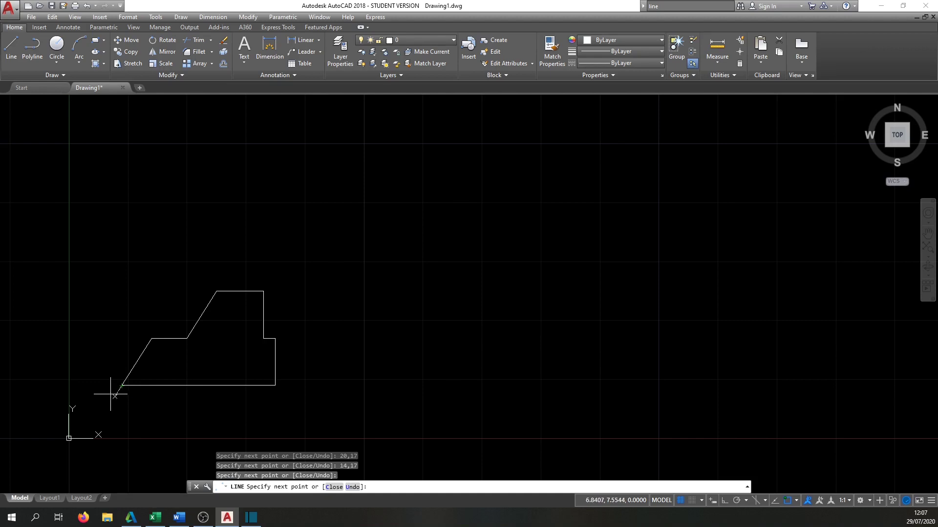
{"action": "key", "text": "Return"}
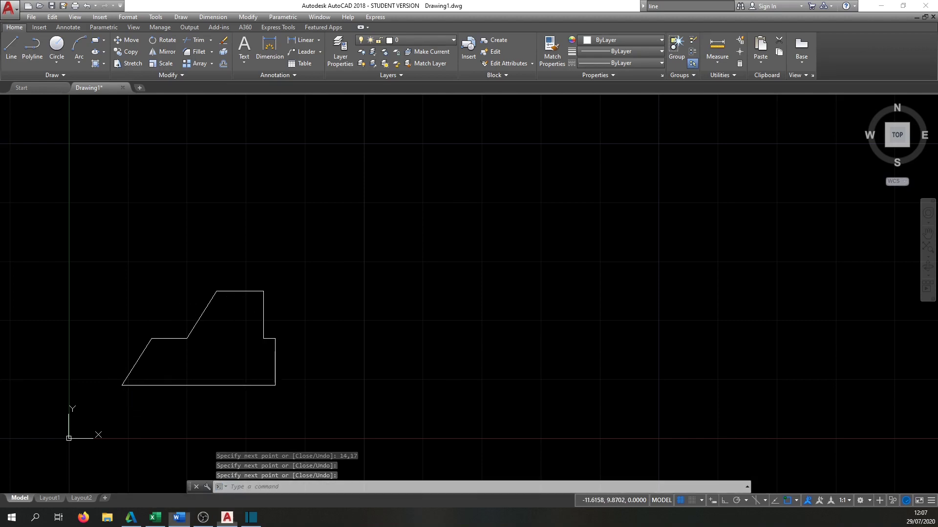
Step: Switch to the Word course notes, view the next lettered exercise figure, and reduce the document zoom to 70%
{"action": "left_click", "coordinate": [179, 518]}
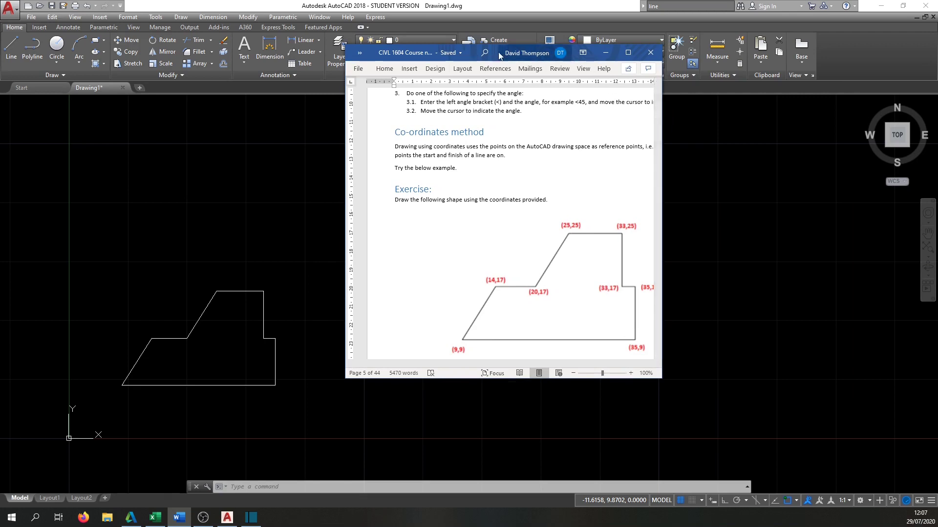
{"action": "left_click_drag", "start_coordinate": [430, 53], "coordinate": [98, 53]}
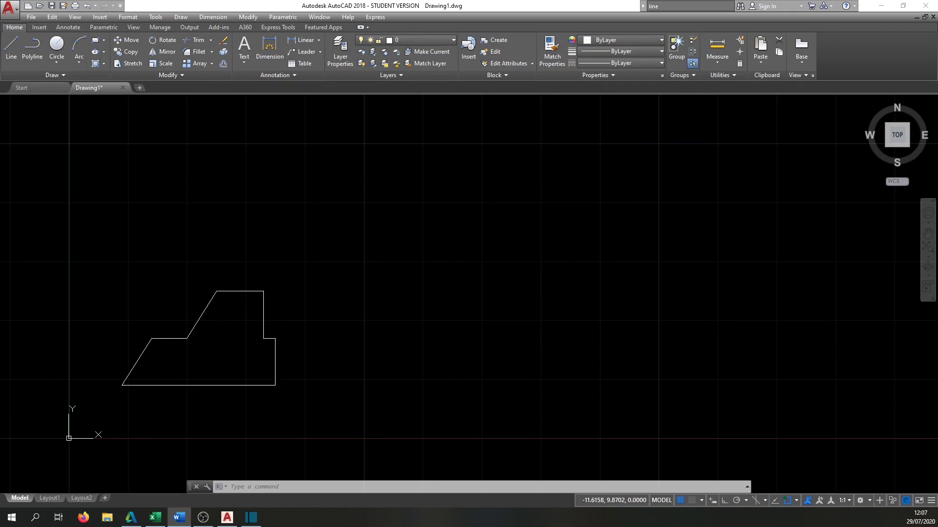
{"action": "key", "text": "alt+Tab"}
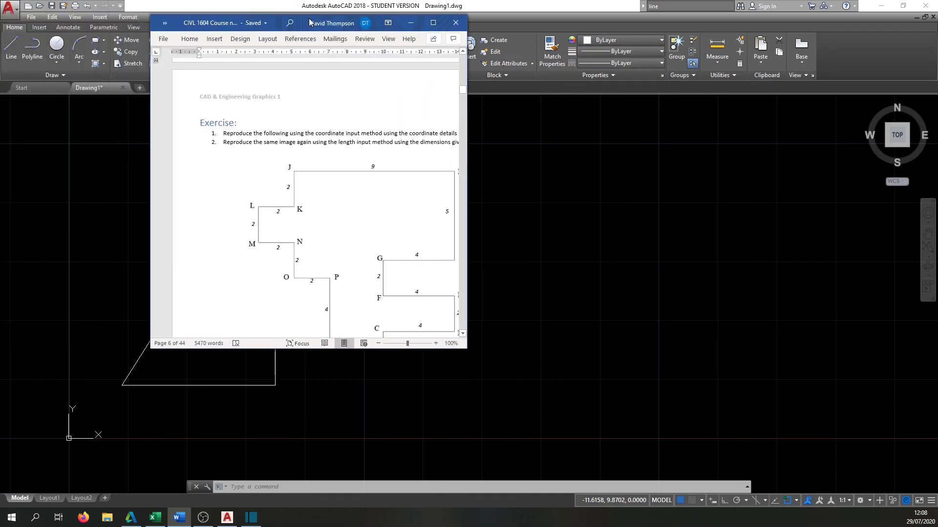
{"action": "left_click", "coordinate": [443, 19]}
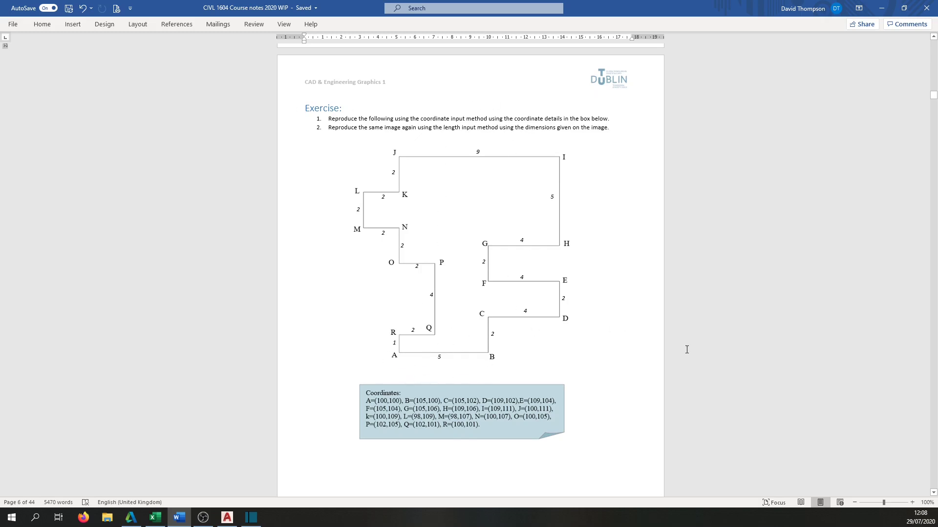
{"action": "left_click_drag", "start_coordinate": [639, 6], "coordinate": [707, 72]}
{"action": "left_click", "coordinate": [774, 390]}
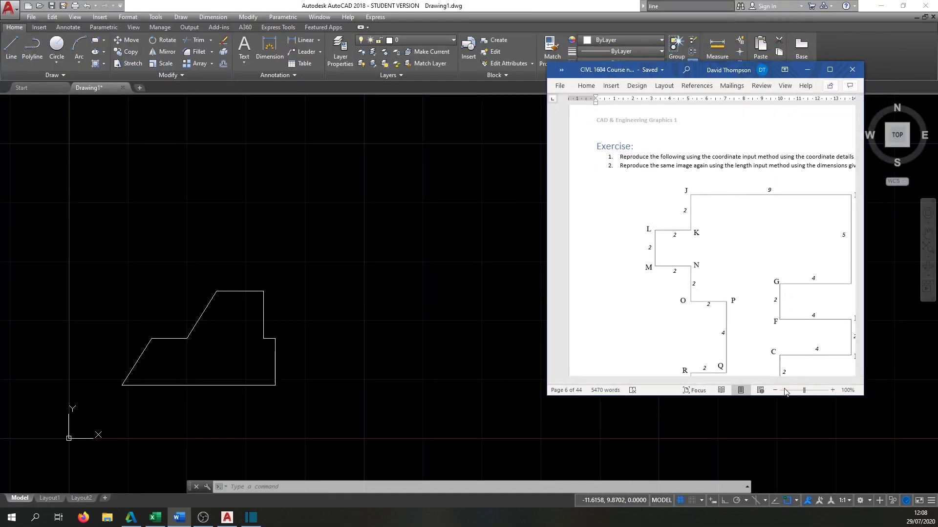
{"action": "left_click", "coordinate": [775, 390]}
{"action": "left_click", "coordinate": [775, 390]}
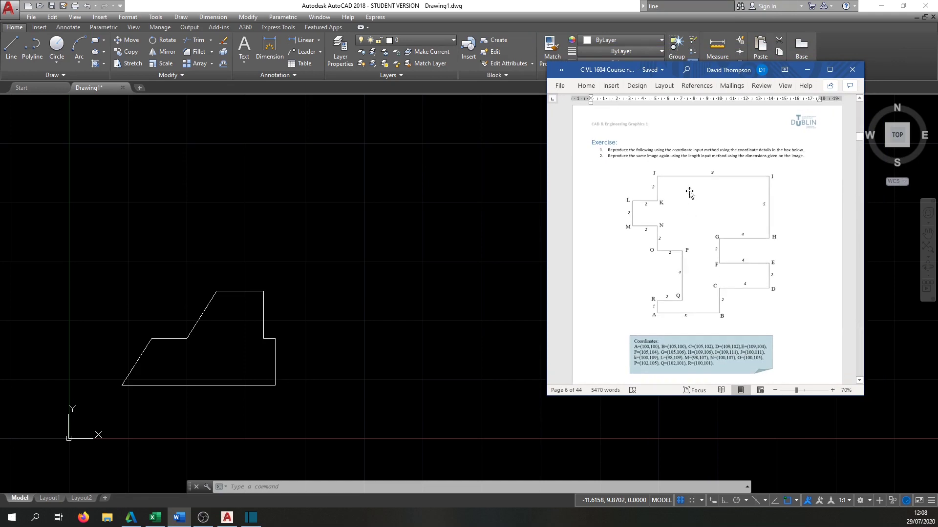
Step: Return to AutoCAD and bring the empty area beside the finished shape into view
{"action": "left_click", "coordinate": [445, 244]}
{"action": "left_click_drag", "start_coordinate": [412, 249], "coordinate": [376, 253]}
{"action": "middle_click_drag", "start_coordinate": [414, 239], "coordinate": [246, 254]}
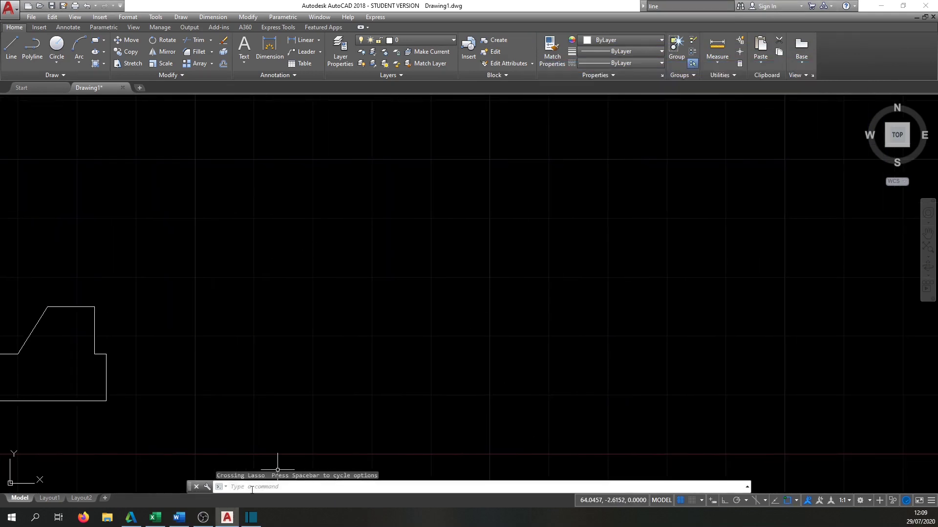
Step: Switch to the Word notes, read the lettered exercise's instructions and coordinates box at 80% zoom, and minimize Word
{"action": "left_click", "coordinate": [179, 517]}
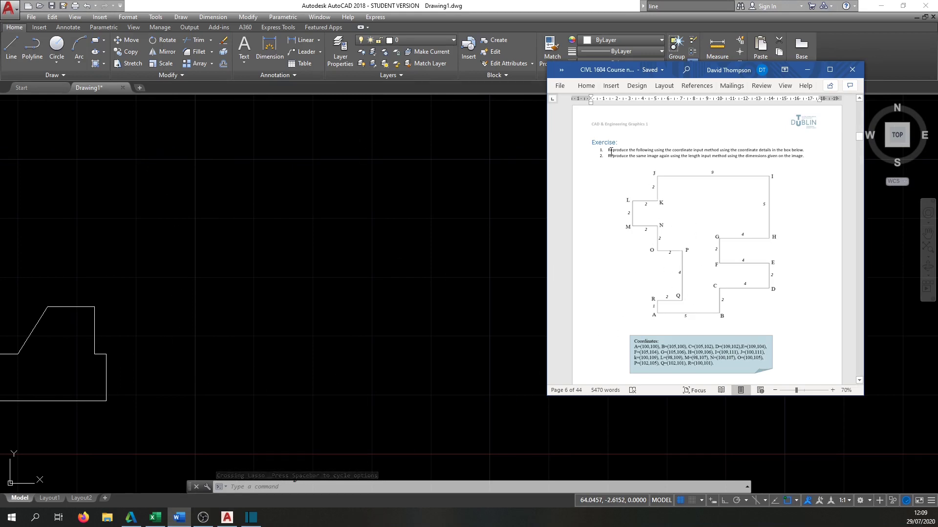
{"action": "left_click", "coordinate": [832, 390]}
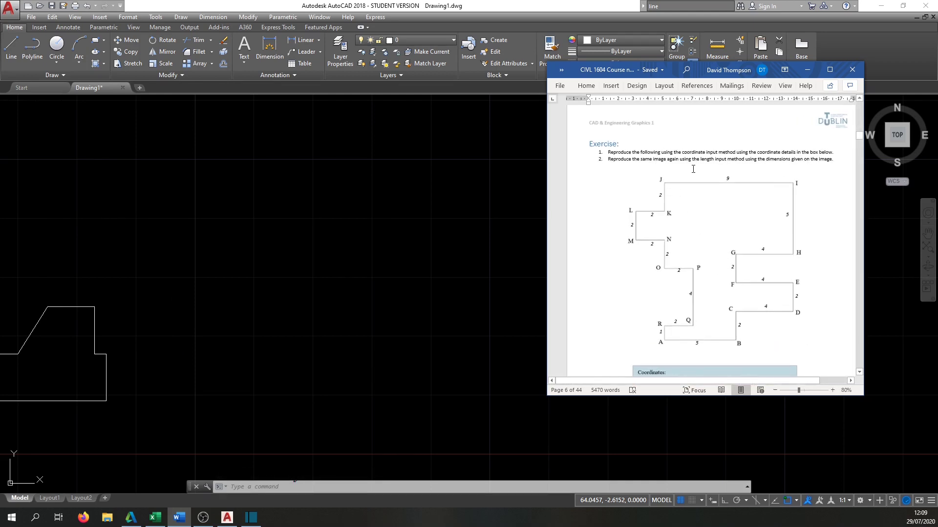
{"action": "scroll", "coordinate": [700, 171], "scroll_direction": "down", "scroll_amount": 1}
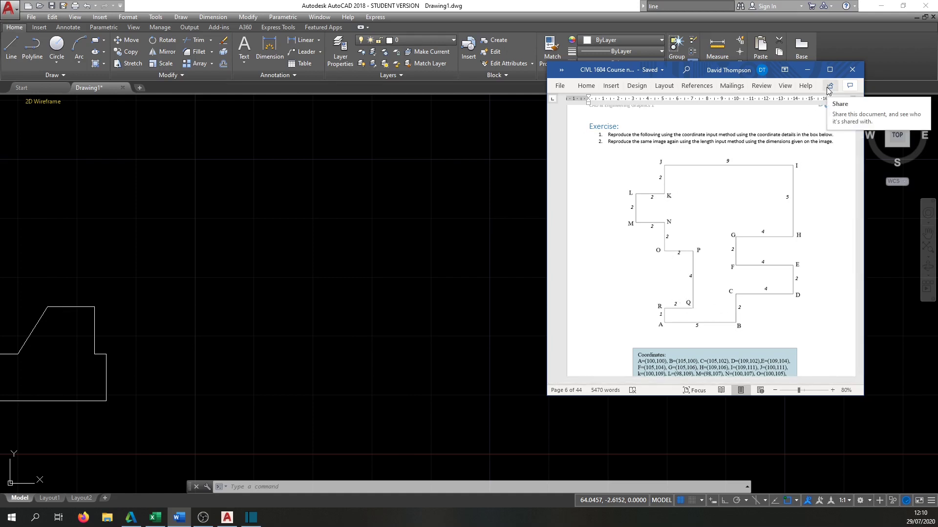
{"action": "scroll", "coordinate": [718, 209], "scroll_direction": "down", "scroll_amount": 4}
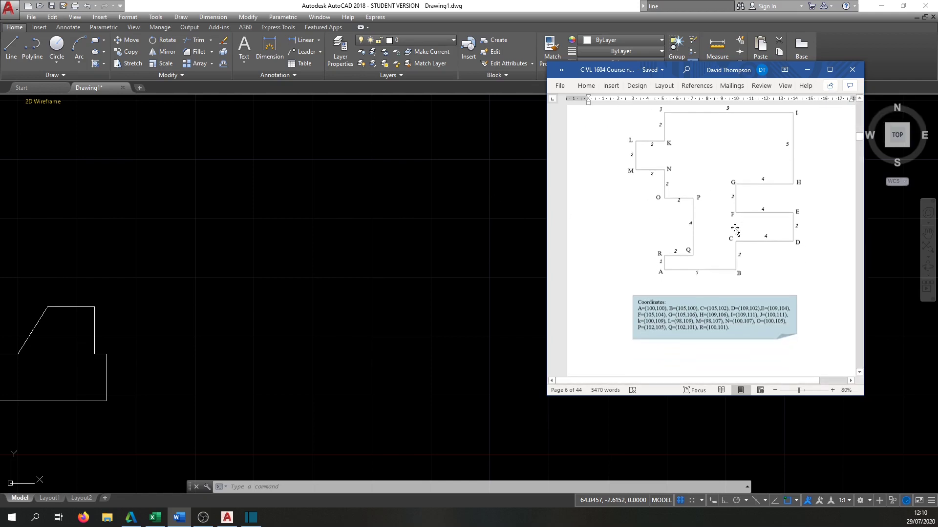
{"action": "scroll", "coordinate": [734, 228], "scroll_direction": "up", "scroll_amount": 1}
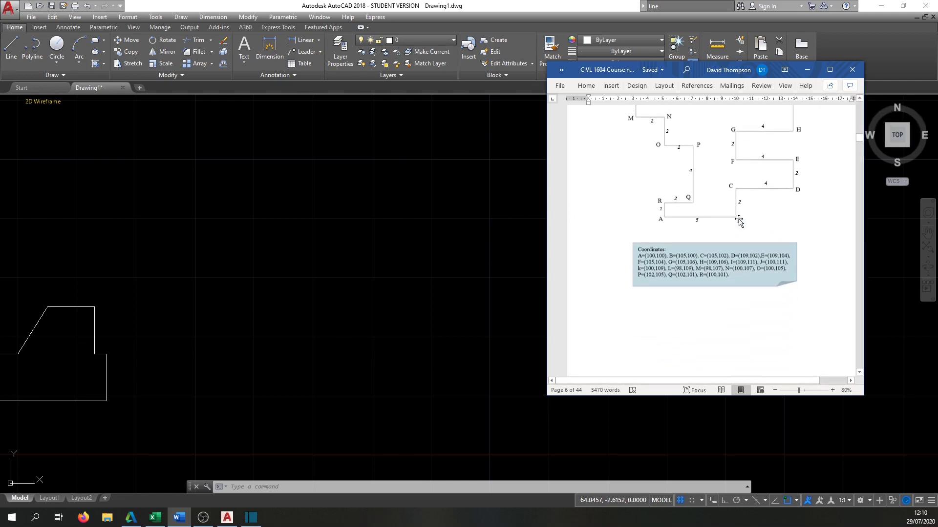
{"action": "left_click", "coordinate": [807, 69]}
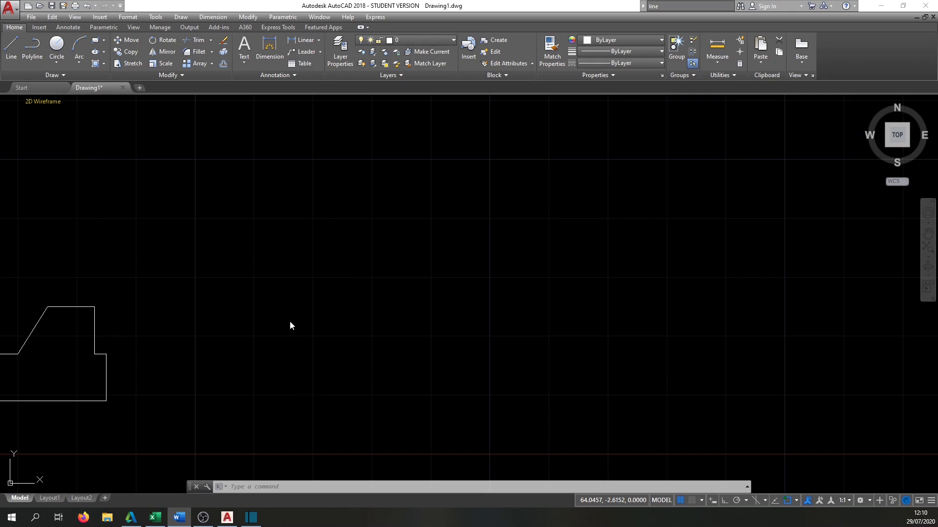
Step: Start saving the drawing under a new name, and create and open a folder named AutoCAD in the university OneDrive
{"action": "left_click", "coordinate": [18, 13]}
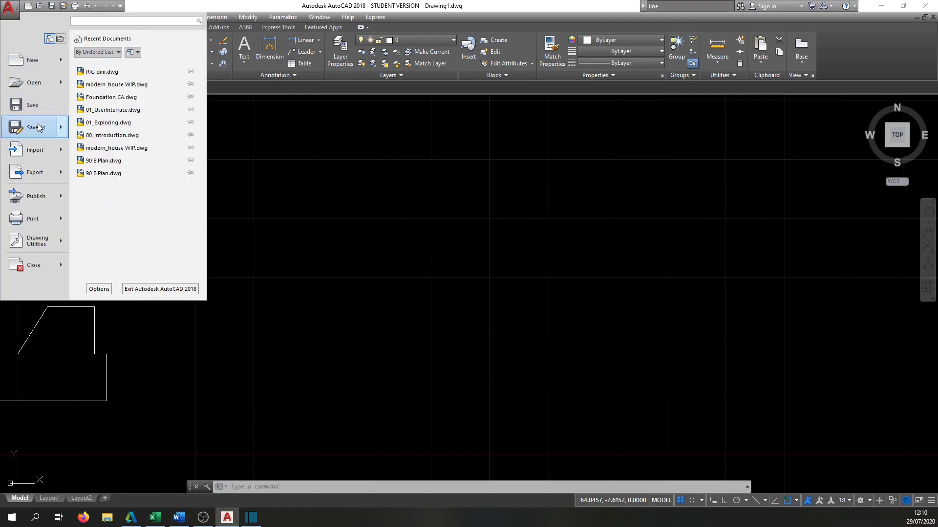
{"action": "left_click", "coordinate": [36, 126]}
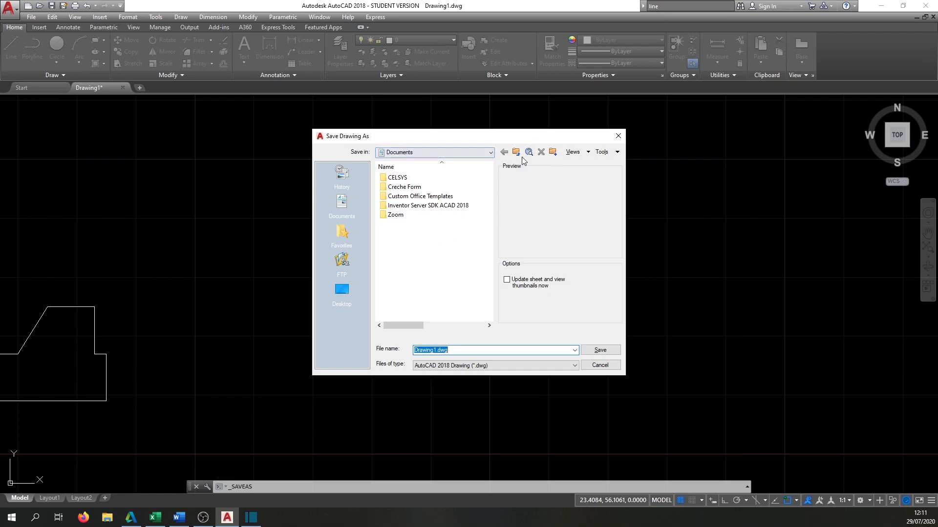
{"action": "left_click", "coordinate": [492, 153]}
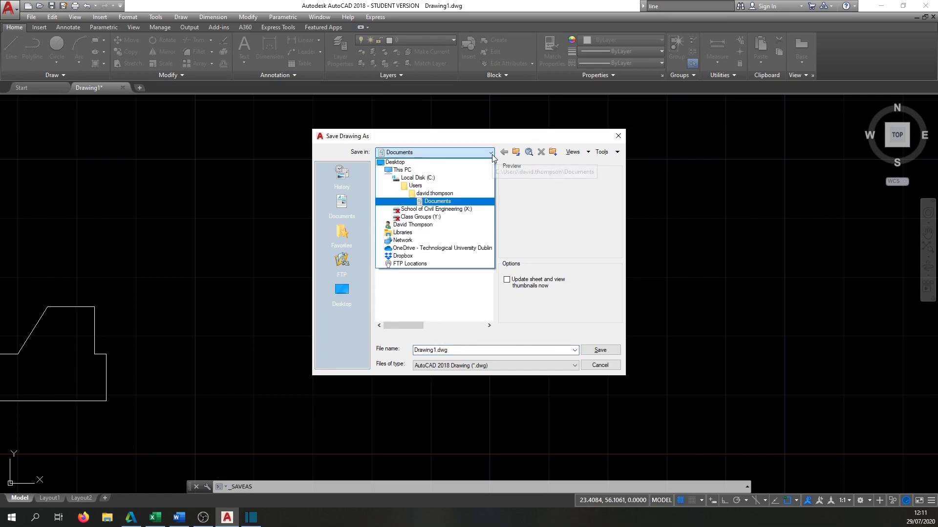
{"action": "left_click", "coordinate": [477, 248]}
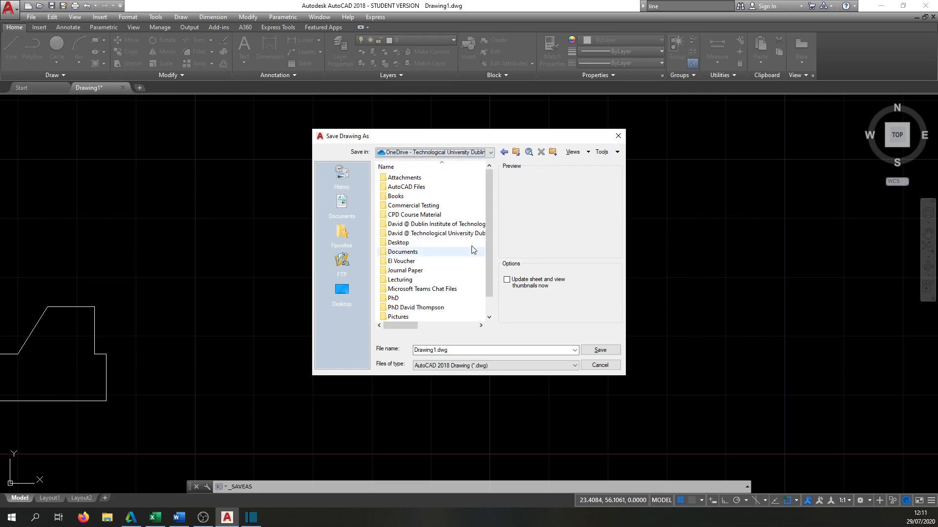
{"action": "left_click", "coordinate": [551, 153]}
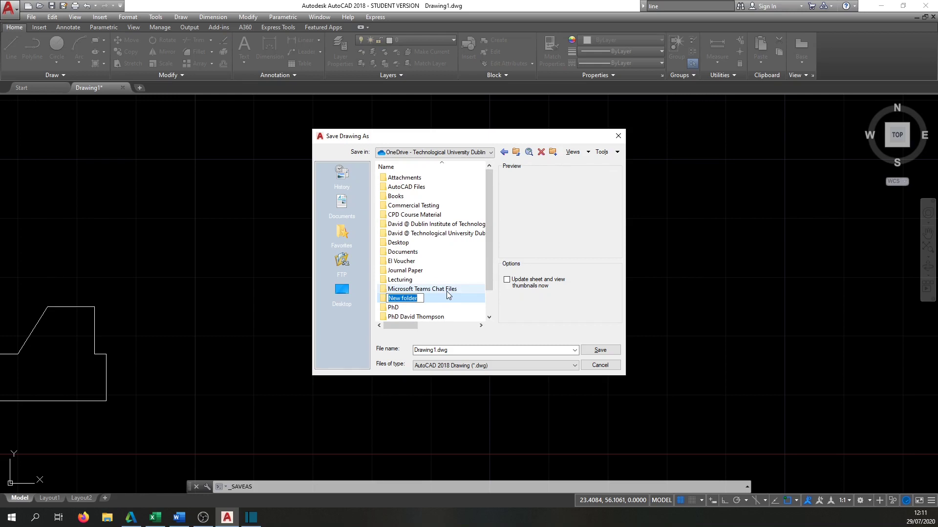
{"action": "type", "text": "AutoCAD"}
{"action": "key", "text": "Return"}
{"action": "double_click", "coordinate": [426, 298]}
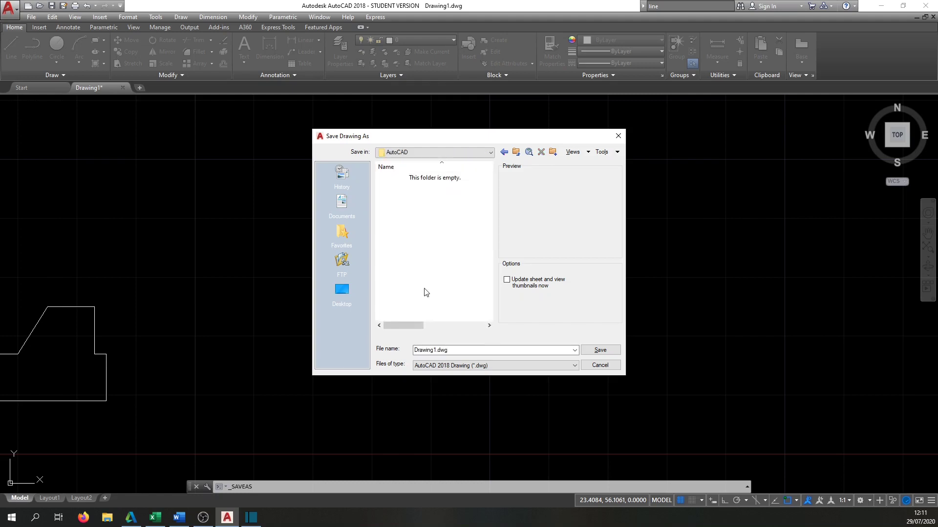
Step: Name the drawing file "Lecture 1 exercies" and save it in the AutoCAD folder
{"action": "double_click", "coordinate": [450, 351]}
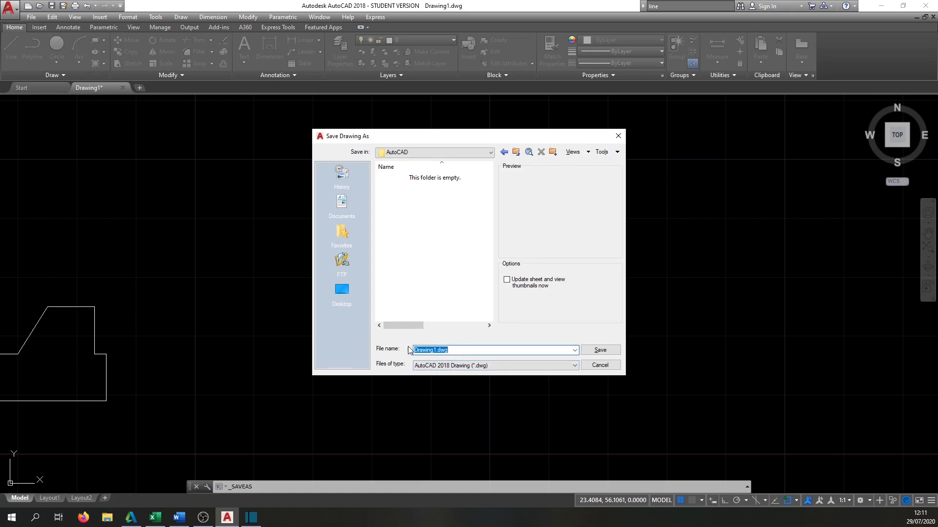
{"action": "type", "text": "Lecture 1 exercies"}
{"action": "left_click", "coordinate": [605, 352]}
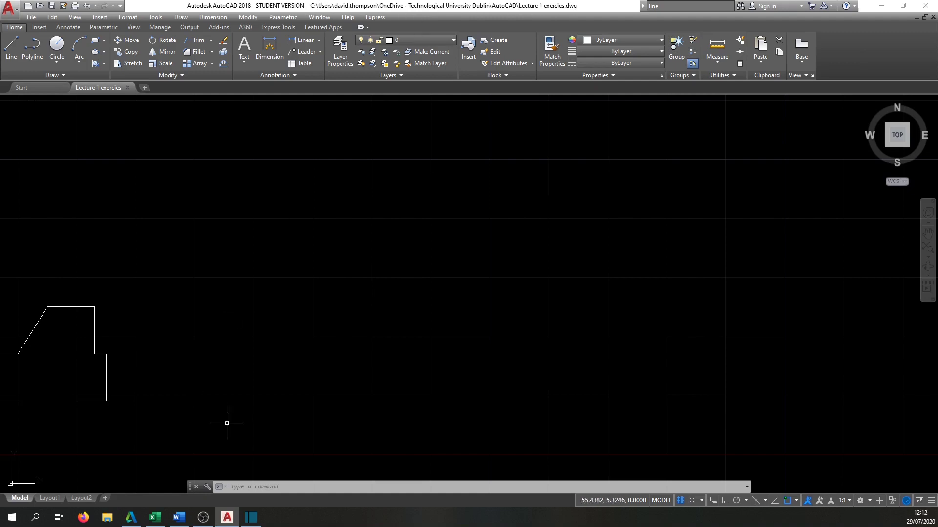
{"action": "mouse_move", "coordinate": [232, 519]}
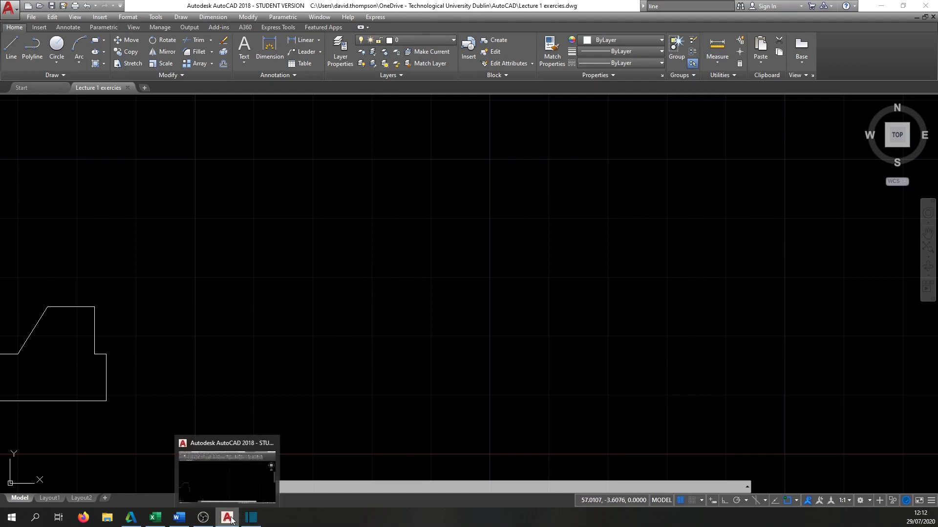